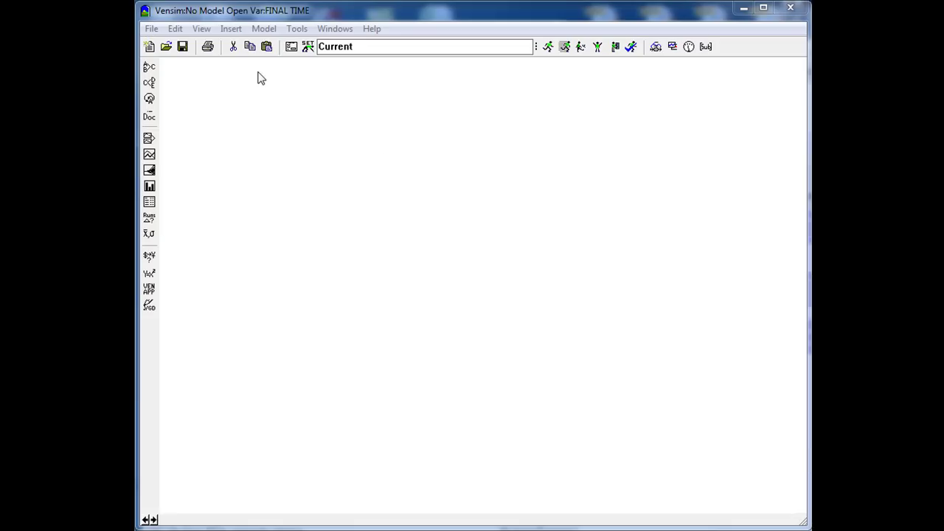
Create a new model with the default time settings
left_click(152, 30)
left_click(151, 29)
left_click(152, 30)
left_click(177, 45)
left_click(233, 304)
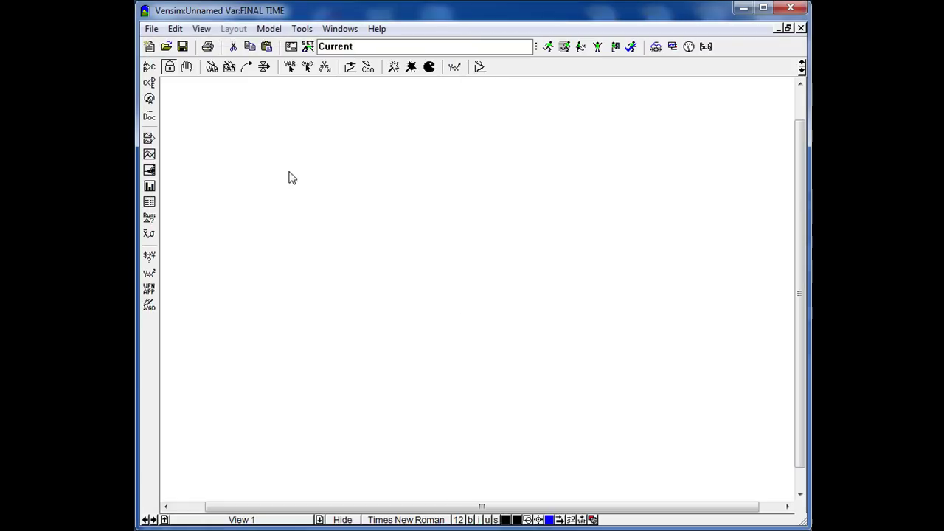
Place a box variable named "Rabbit" in the upper part of the sketch
left_click(229, 67)
left_click(260, 117)
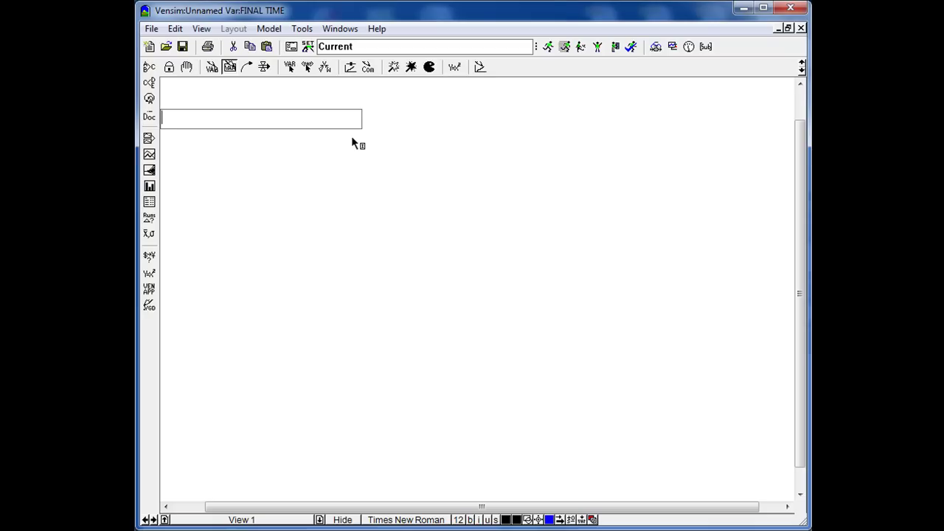
type("Rabbit")
key("Return")
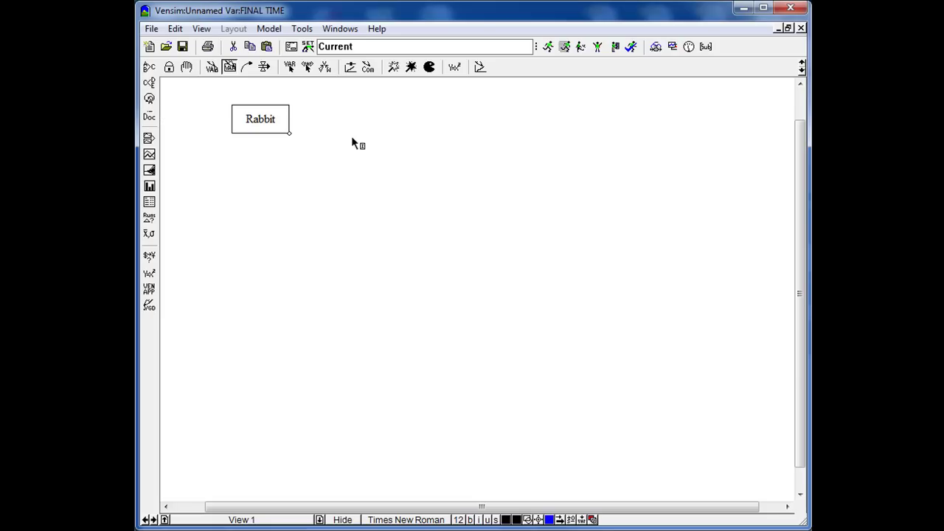
Add a plain variable named "birth" below the Rabbit box
left_click(212, 67)
left_click(228, 166)
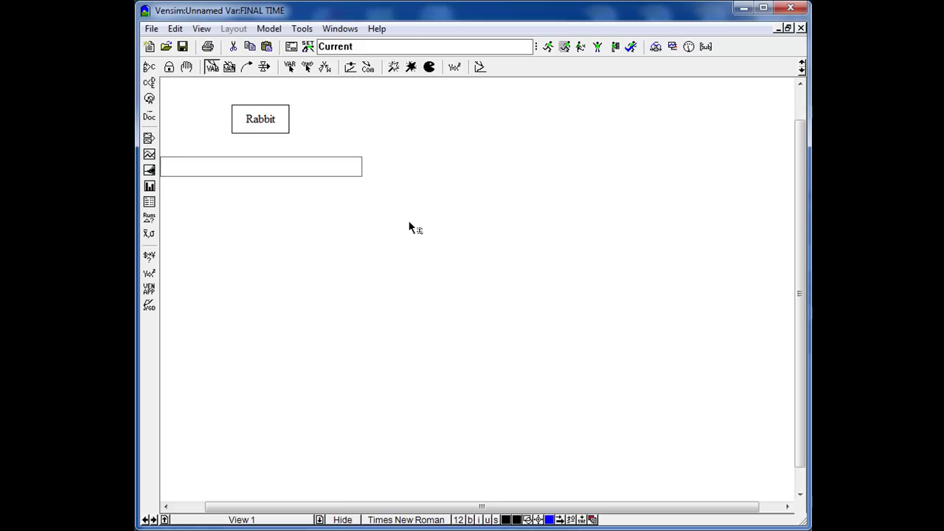
type("birth")
key("Return")
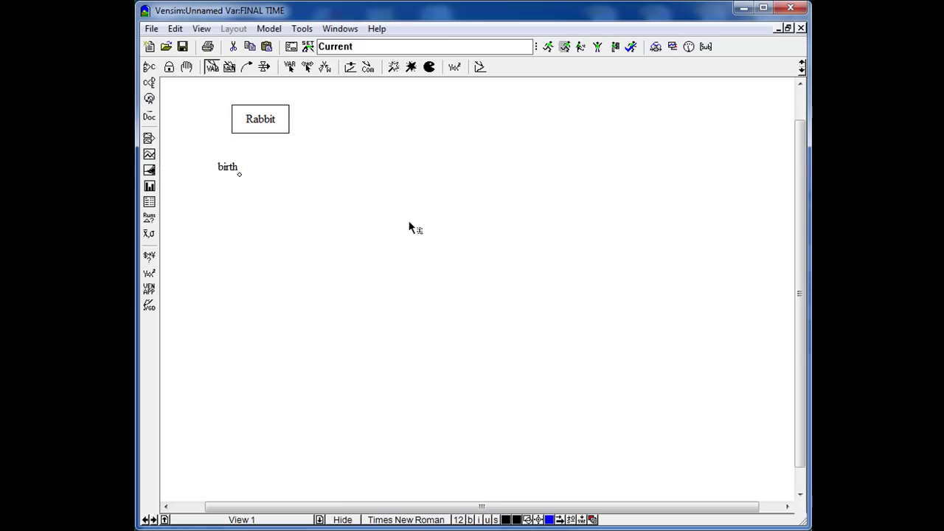
Draw an outflow named "death" from the Rabbit box to an empty spot beside it
left_click(264, 67)
left_click(288, 119)
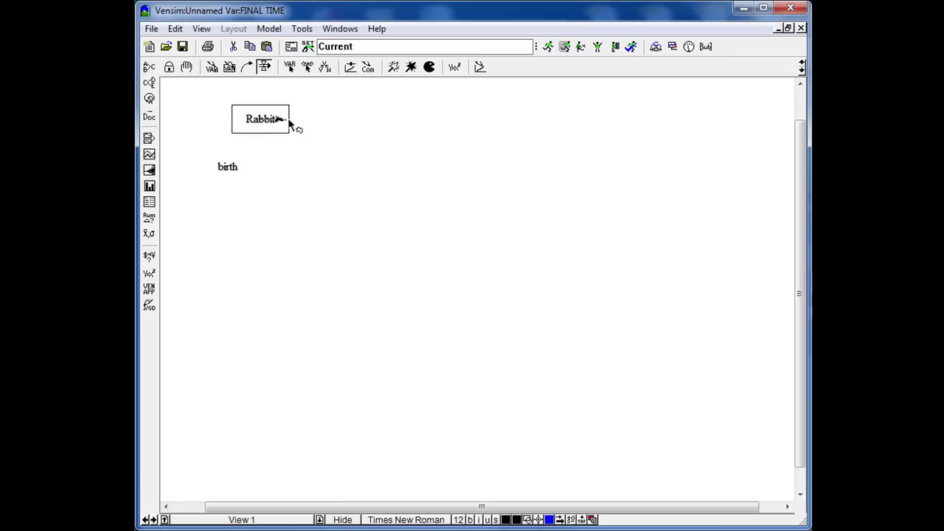
left_click(390, 121)
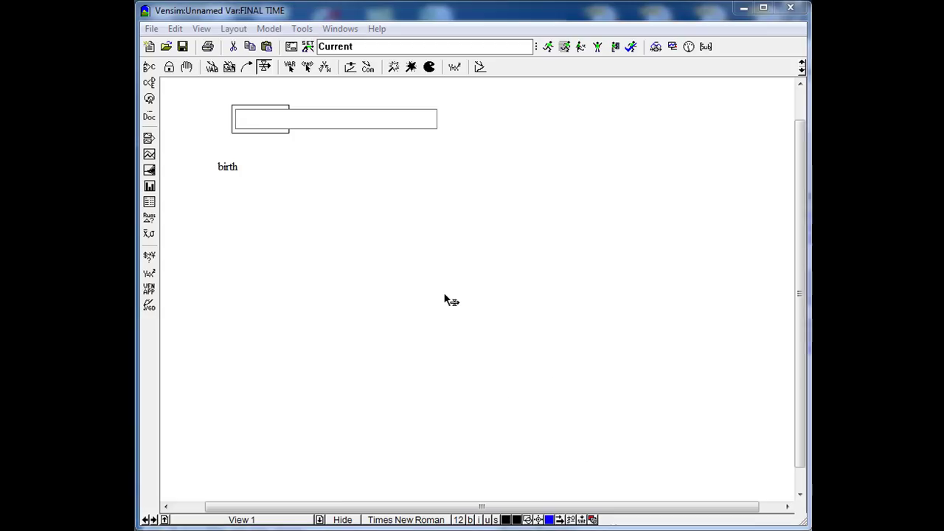
left_click(317, 120)
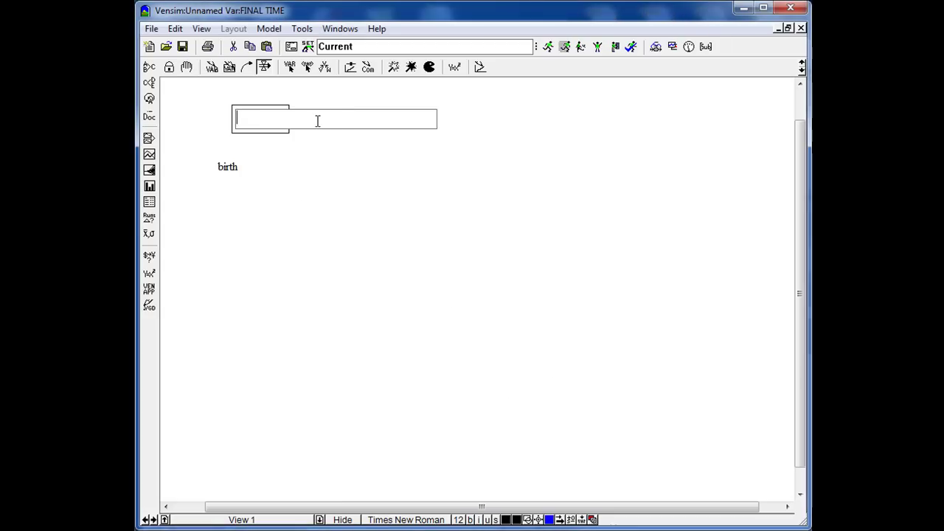
type("death")
key("Return")
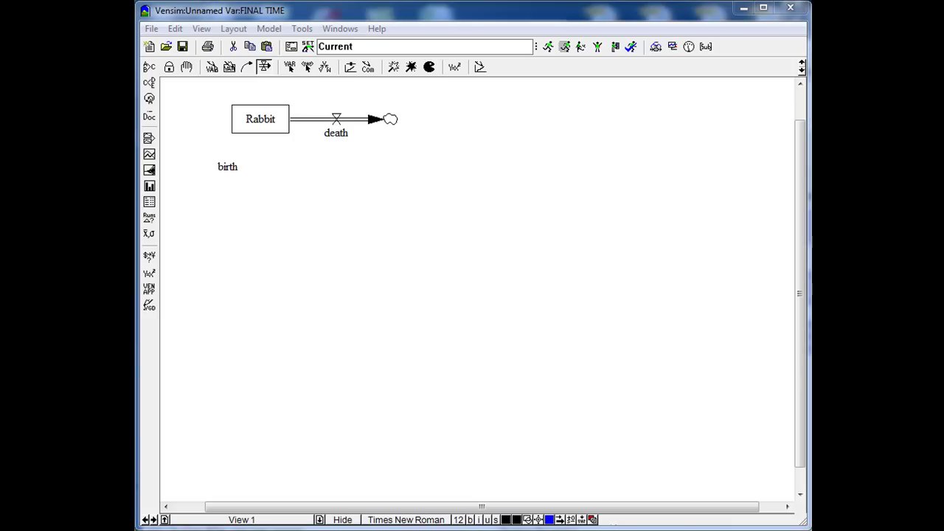
Select all the sketched elements and remove them from this view without changing the model structure
left_click(186, 66)
left_click_drag(454, 227, 458, 225)
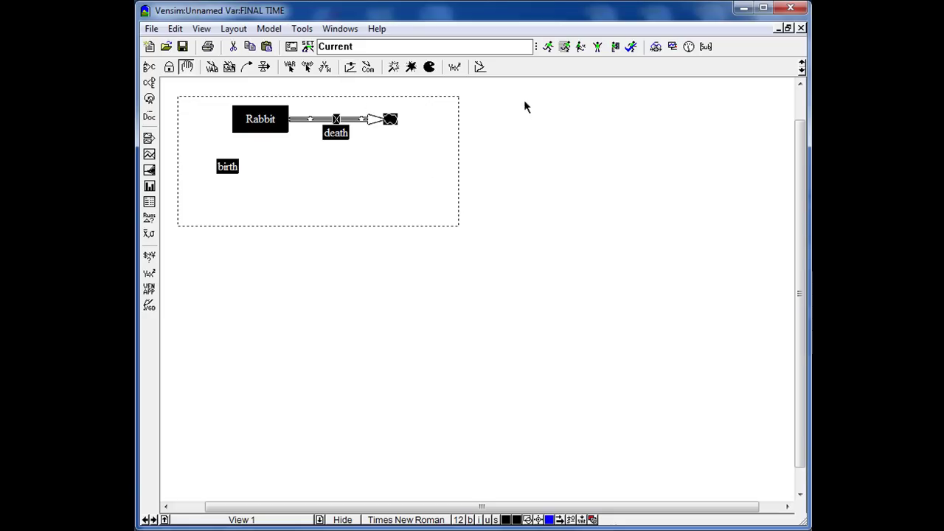
left_click(429, 67)
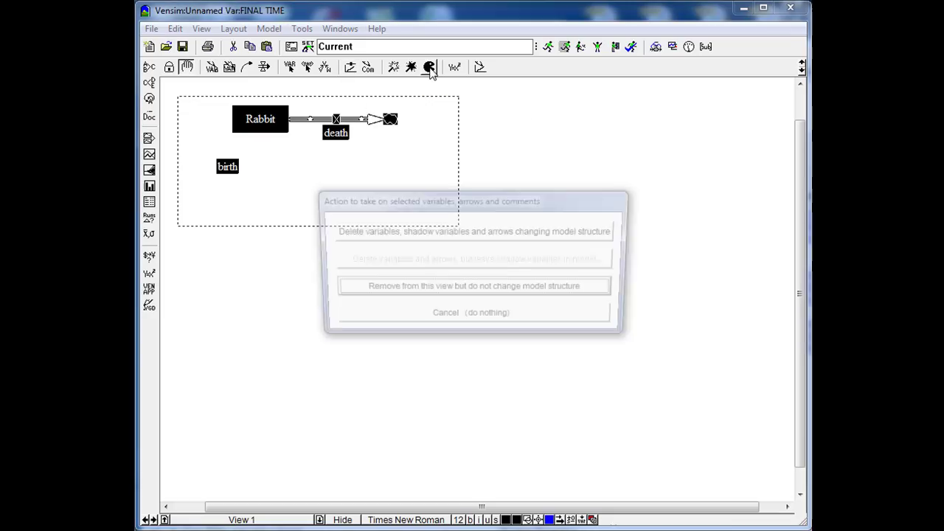
left_click(458, 290)
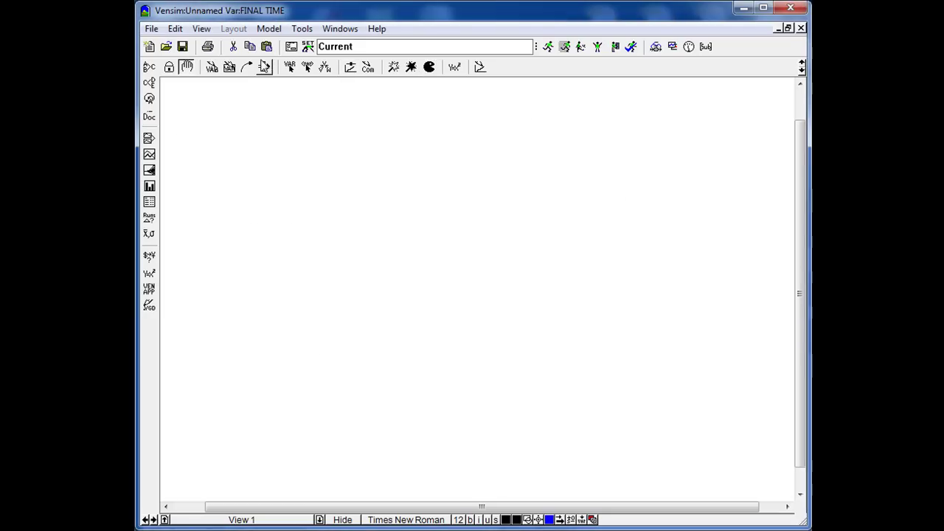
Start a new model without saving the current sketch
left_click(151, 30)
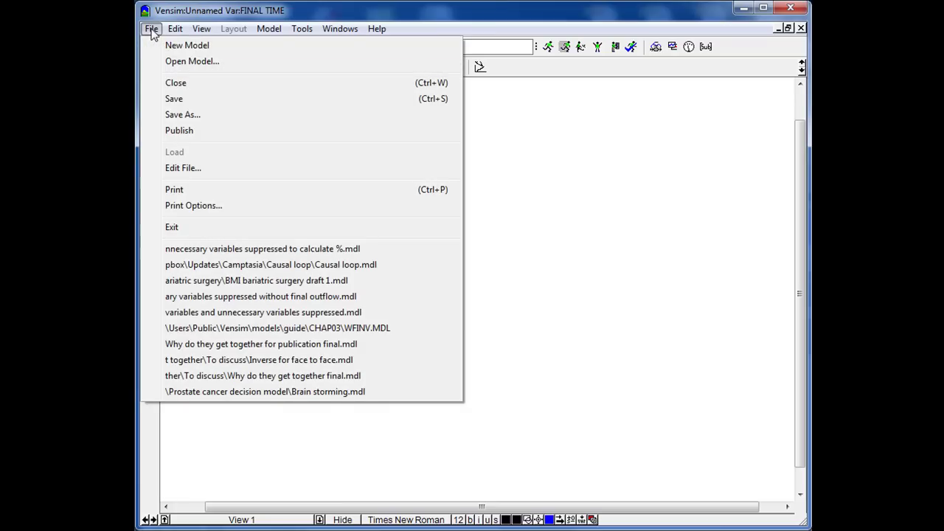
mouse_move(175, 30)
left_click(168, 46)
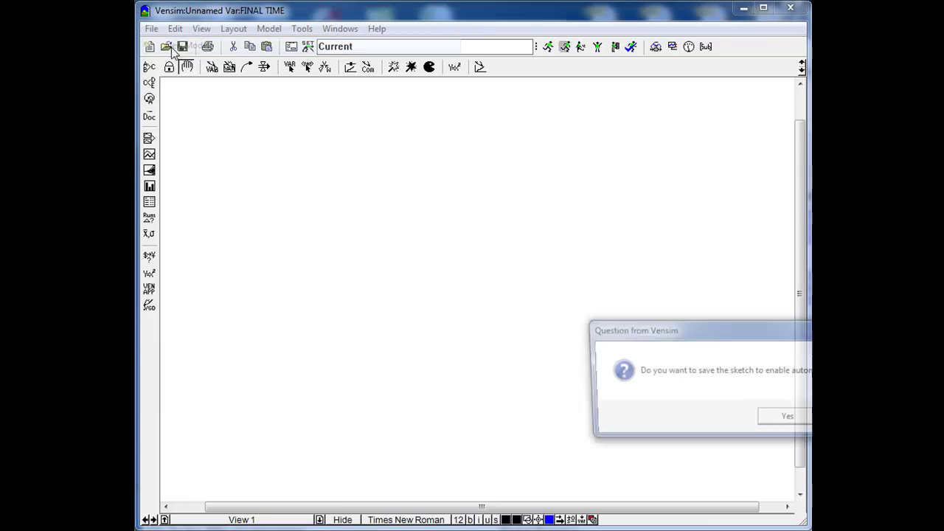
left_click(804, 426)
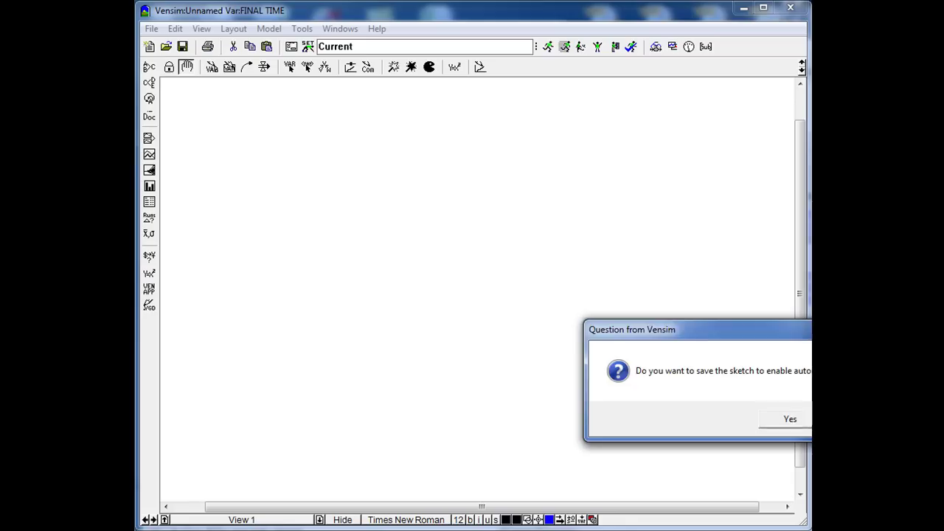
left_click(748, 421)
Create the model with a final time of 30, a time step of 1 and Year as the units for time
left_click_drag(273, 62, 311, 87)
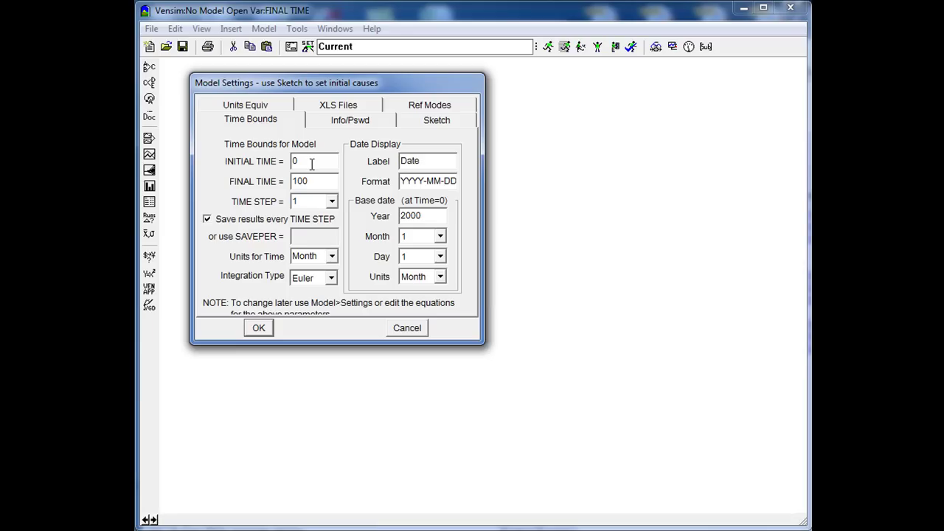
key("BackSpace")
key("BackSpace")
key("BackSpace")
type("30")
left_click(331, 202)
left_click(331, 202)
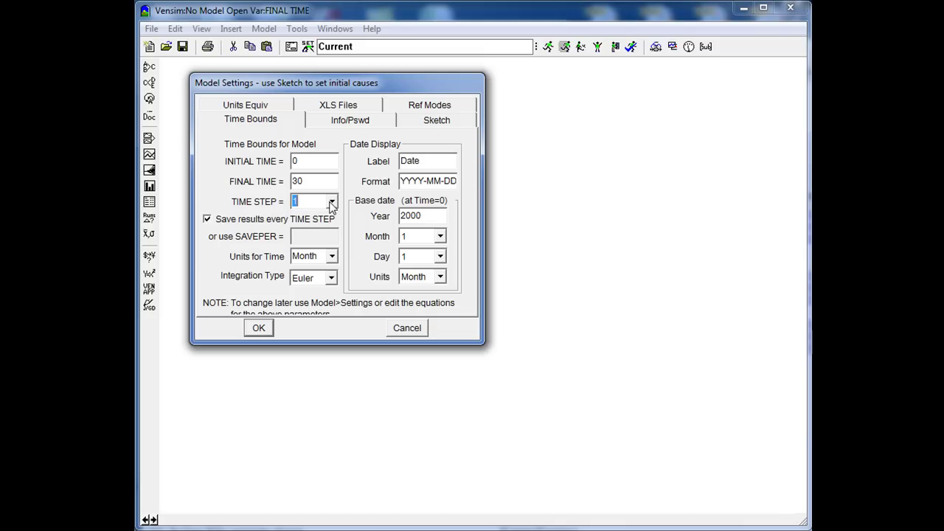
left_click(333, 256)
left_click(324, 271)
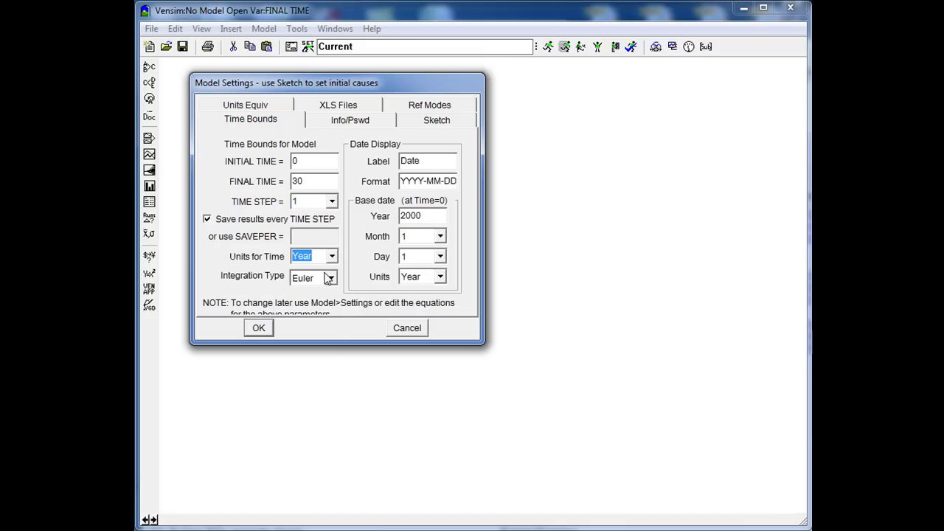
left_click(262, 329)
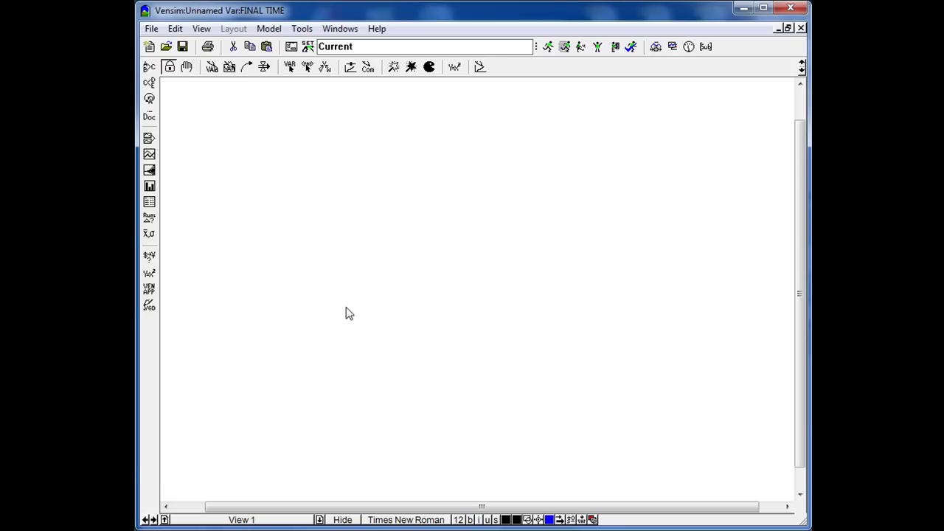
Place a box variable named "Rabbit Population" in the upper part of the sketch
left_click(230, 68)
left_click(331, 174)
type("Rabbit")
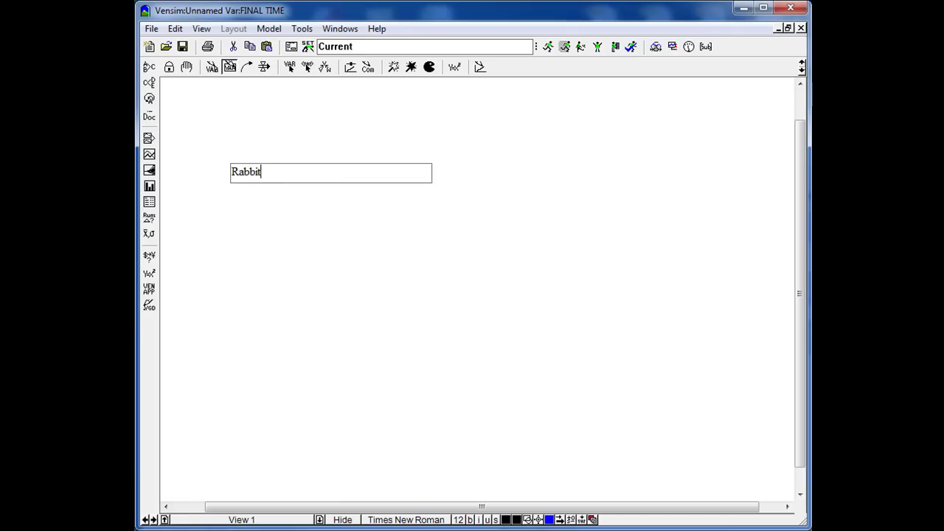
type(" Population")
key("Return")
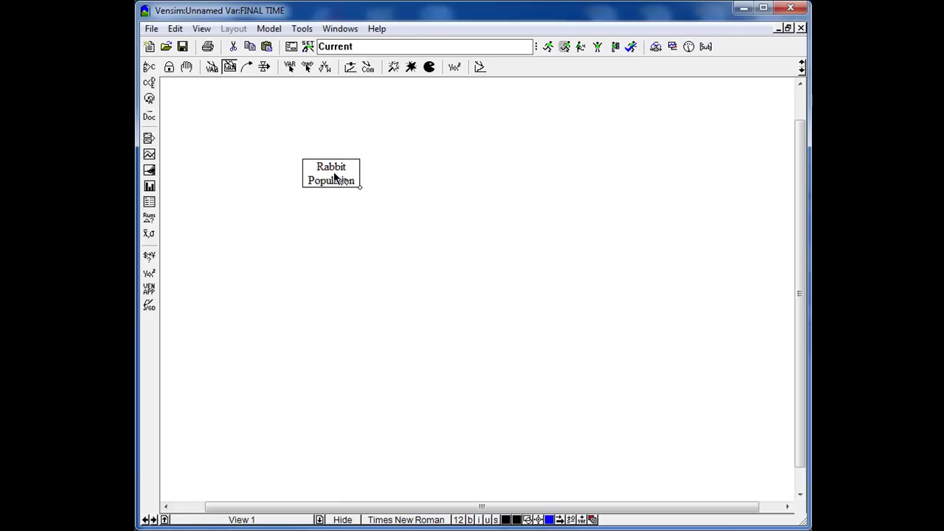
Draw an inflow named "births" from an empty spot into the Rabbit Population box
left_click(265, 67)
left_click(191, 171)
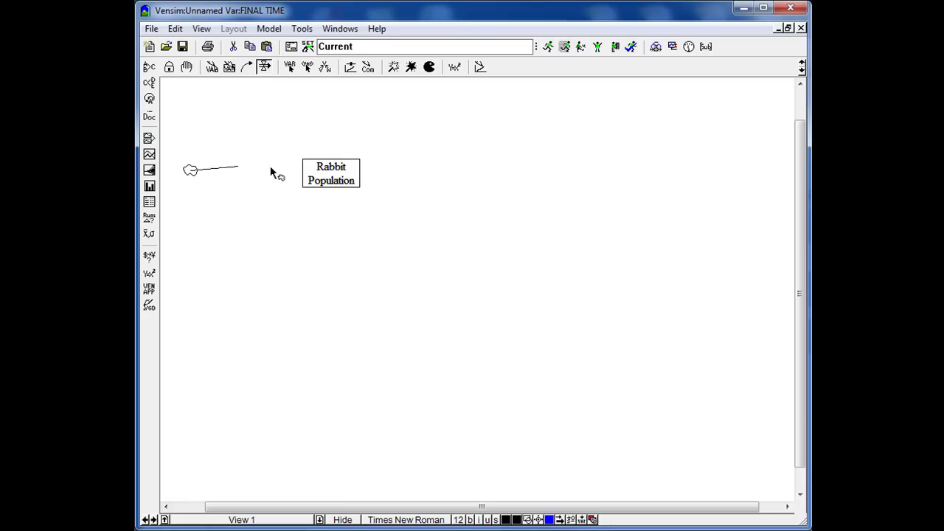
left_click(310, 174)
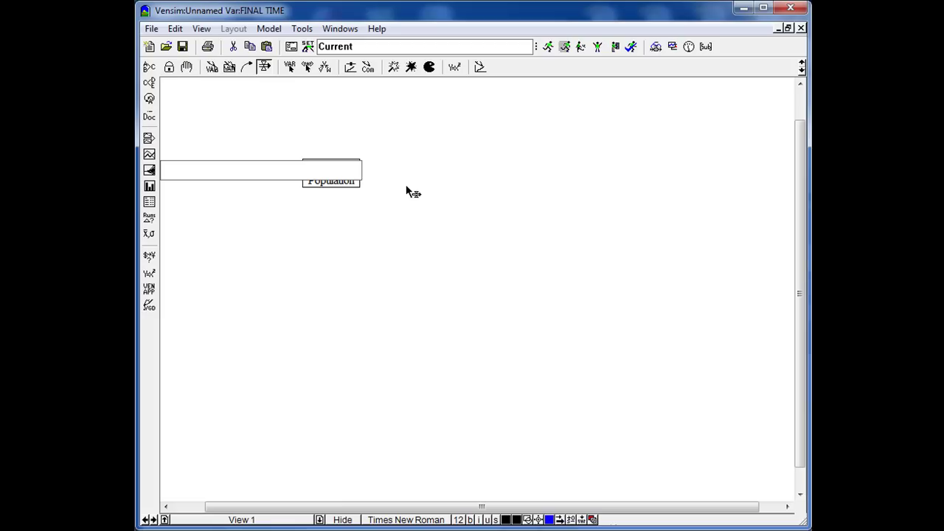
type("births")
key("Return")
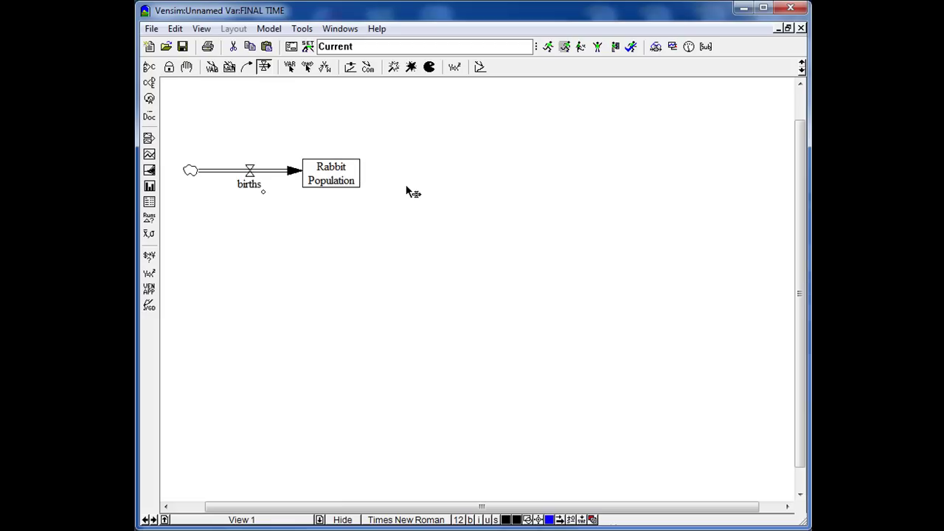
Draw an outflow named "deaths" from the Rabbit Population box to an empty spot
left_click(355, 169)
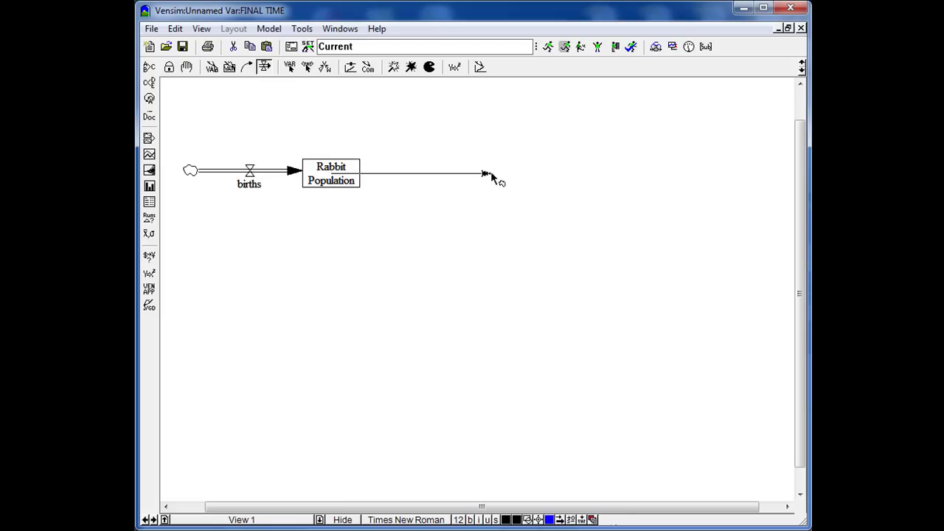
left_click(491, 174)
type("dea")
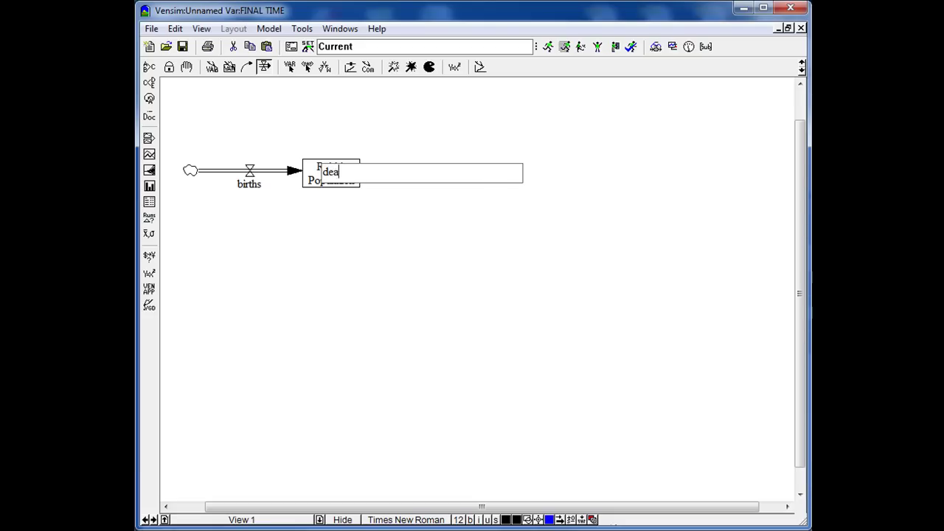
type("ths")
key("Return")
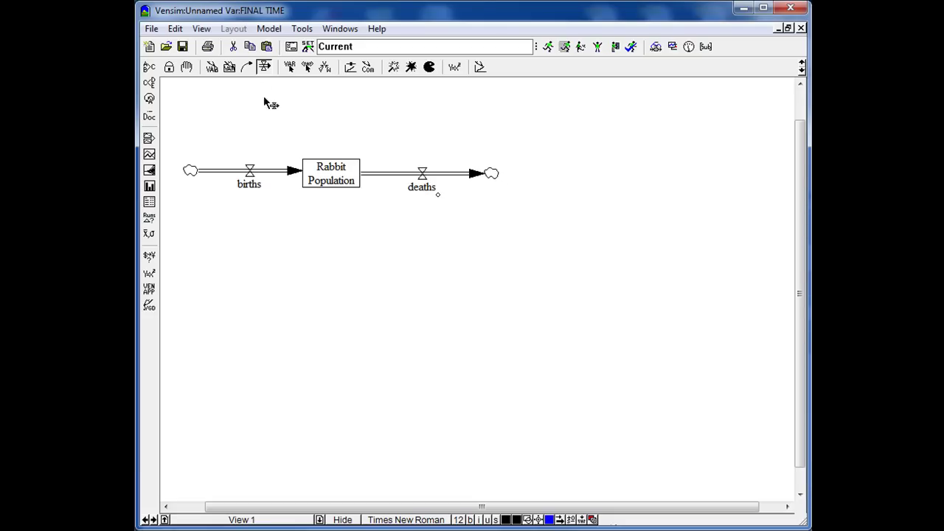
Add the variables "birth rate" below the births flow and "average lifetime" below the deaths flow
left_click(212, 68)
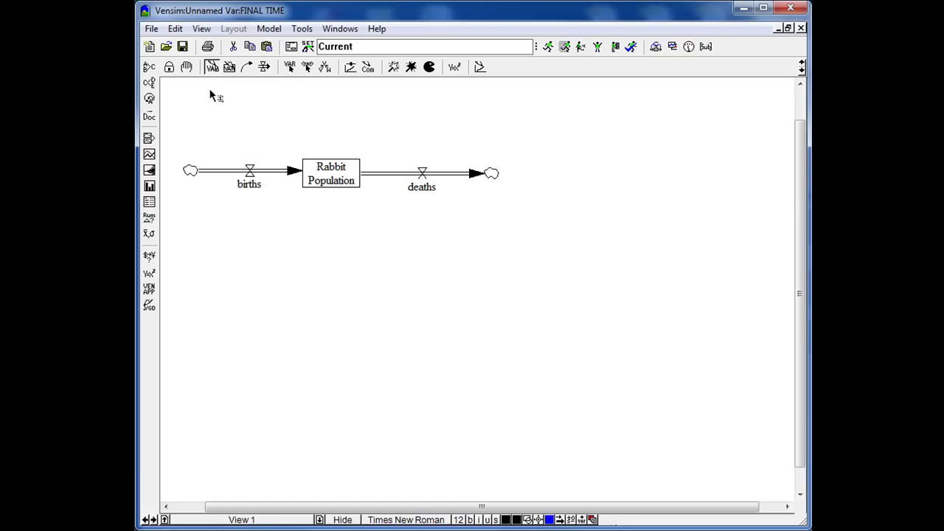
left_click(211, 235)
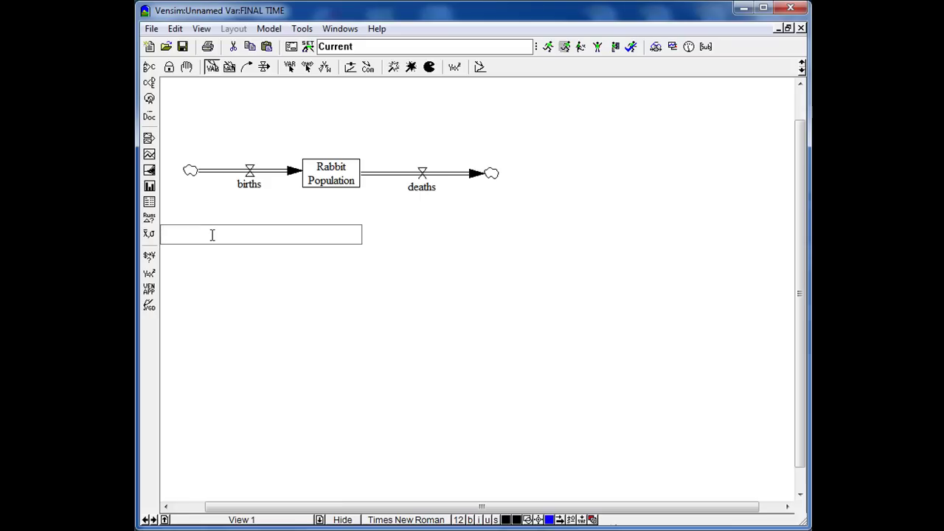
type("birth rate")
key("Return")
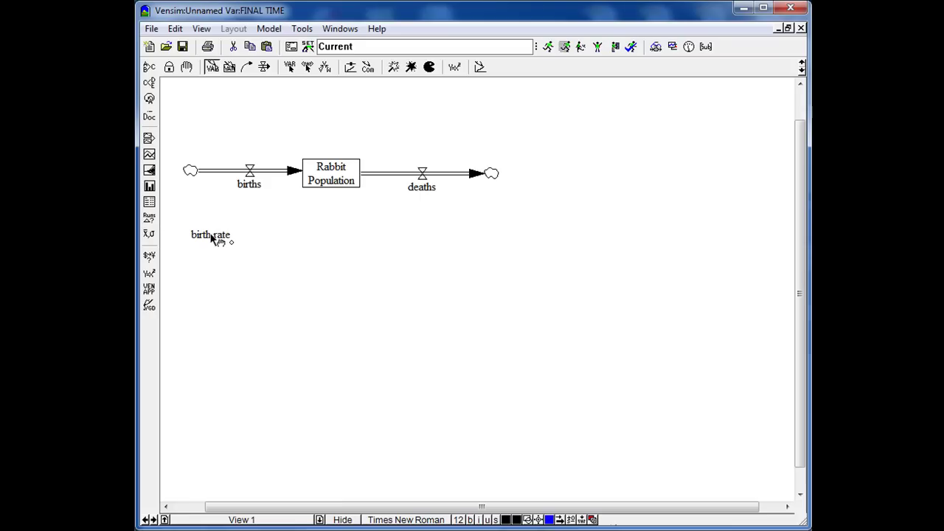
left_click(444, 236)
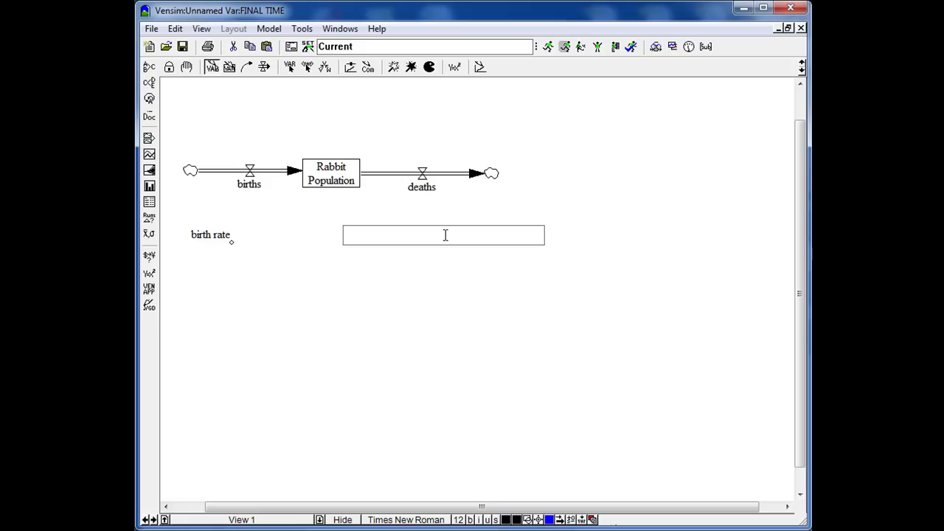
type("average lifetime")
key("Return")
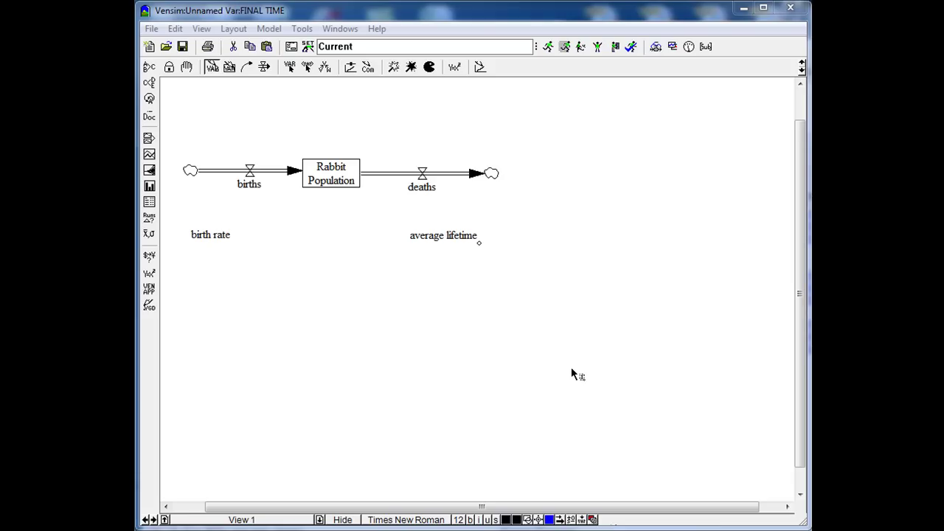
Connect birth rate to births and average lifetime to deaths with causal arrows
left_click(249, 67)
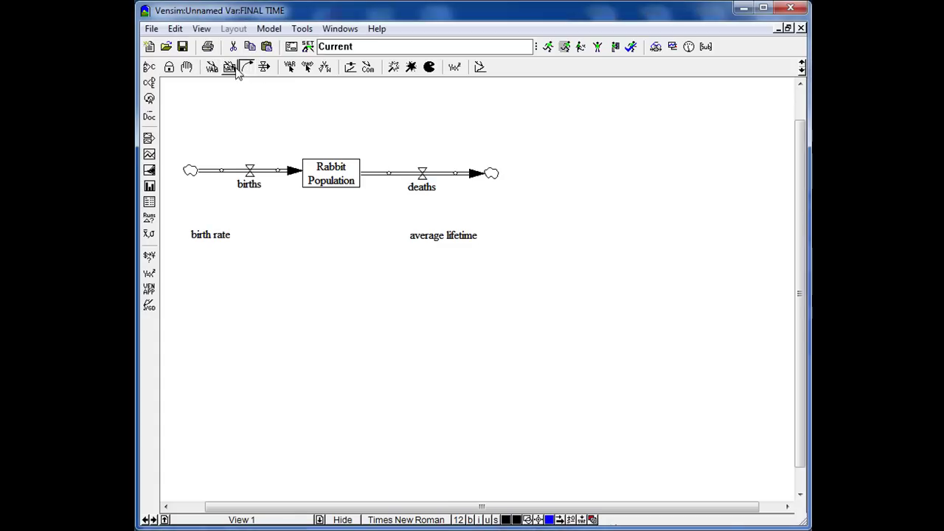
left_click(208, 236)
left_click(250, 189)
left_click(443, 237)
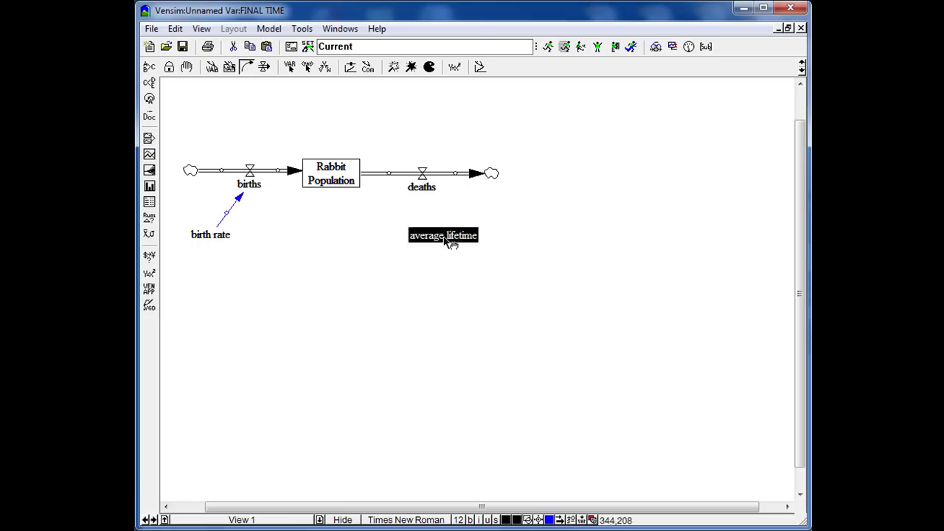
left_click(427, 191)
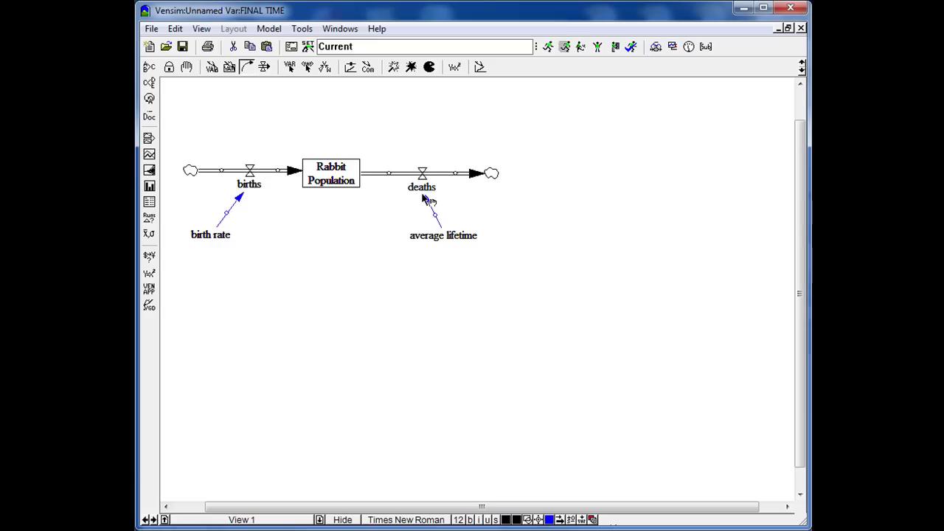
Draw causal arrows from Rabbit Population to births and to deaths, and bend all four causal arrows into curves
left_click(316, 184)
left_click(253, 188)
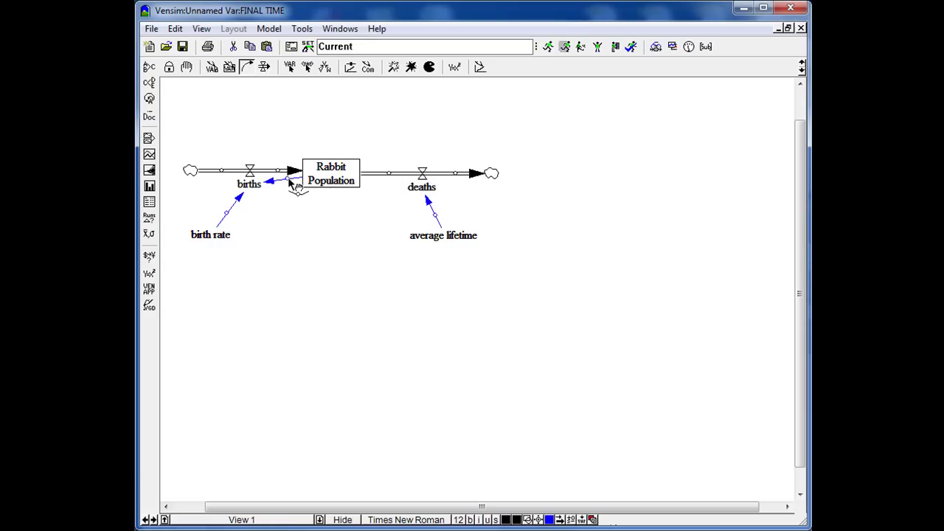
left_click_drag(297, 184, 286, 195)
left_click(344, 186)
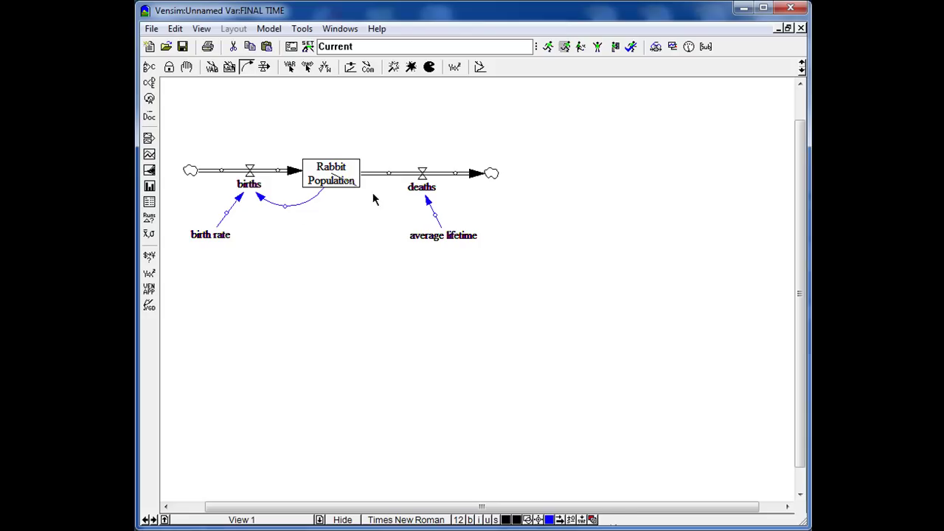
left_click(427, 192)
left_click_drag(382, 187, 372, 208)
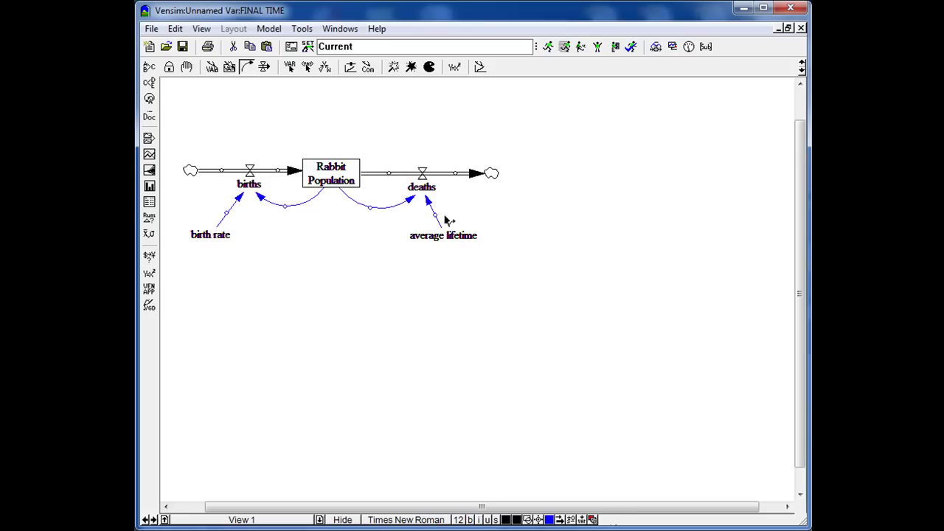
left_click_drag(440, 217, 453, 214)
mouse_move(228, 209)
left_mouse_down()
mouse_move(215, 205)
mouse_move(218, 214)
left_mouse_up()
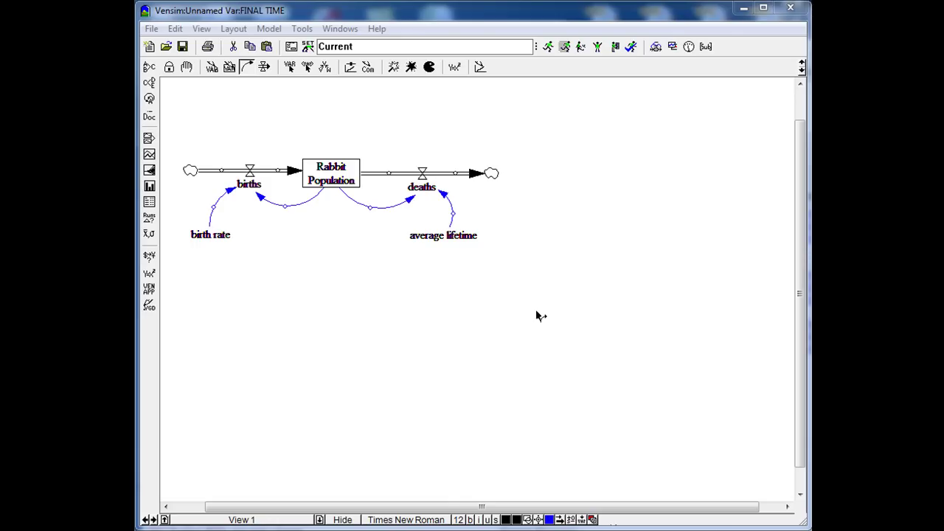
left_click(151, 28)
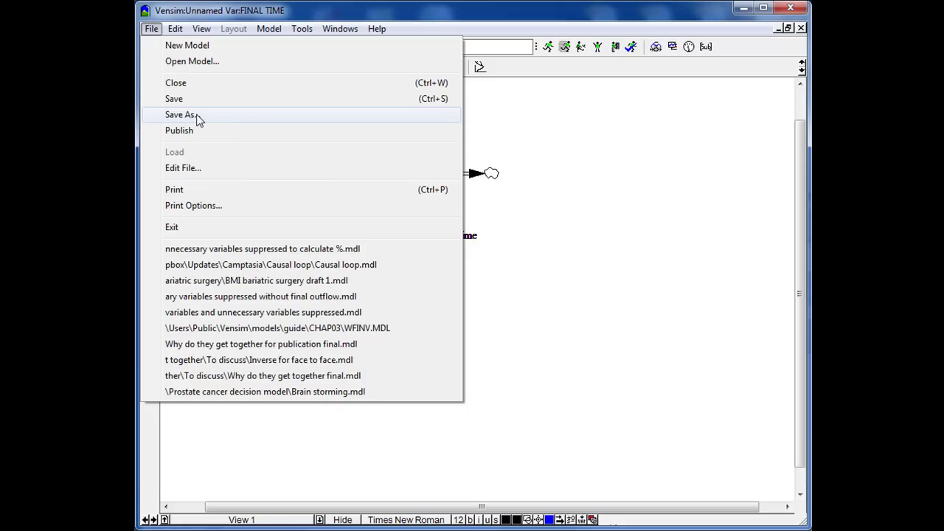
left_click(526, 147)
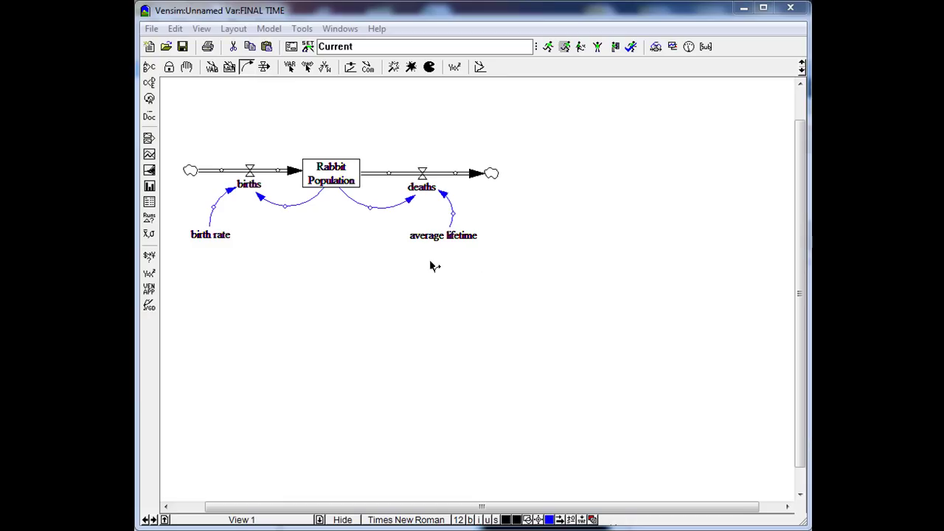
Set the equation of birth rate to the constant 0.125 with units 1/year
left_click(454, 67)
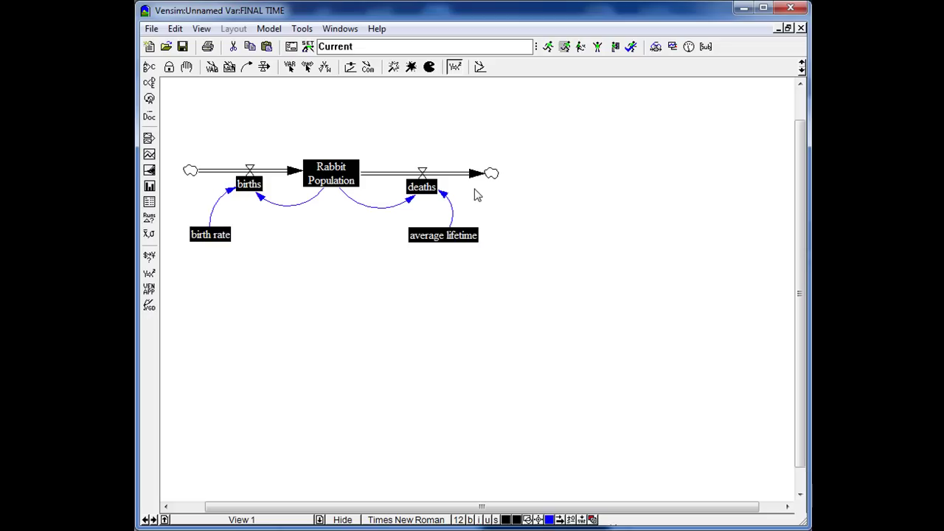
left_click(217, 242)
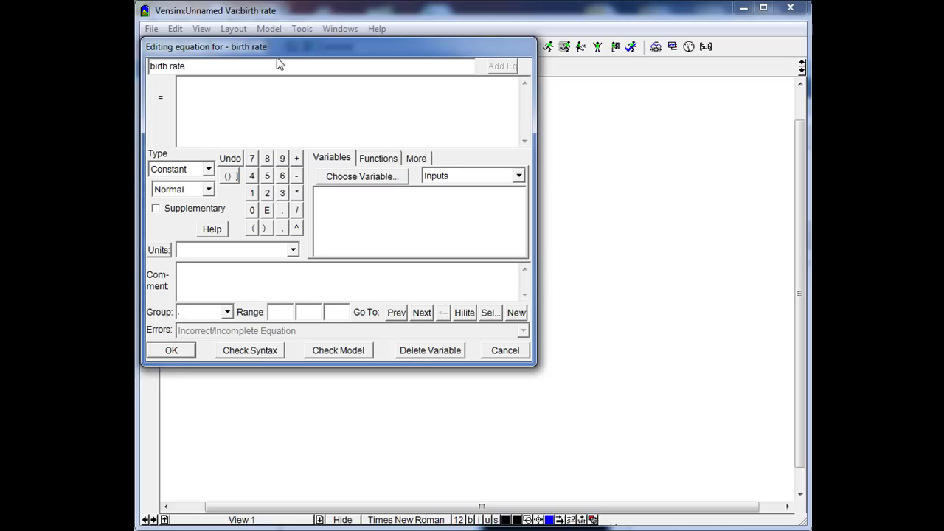
left_click_drag(283, 46, 464, 114)
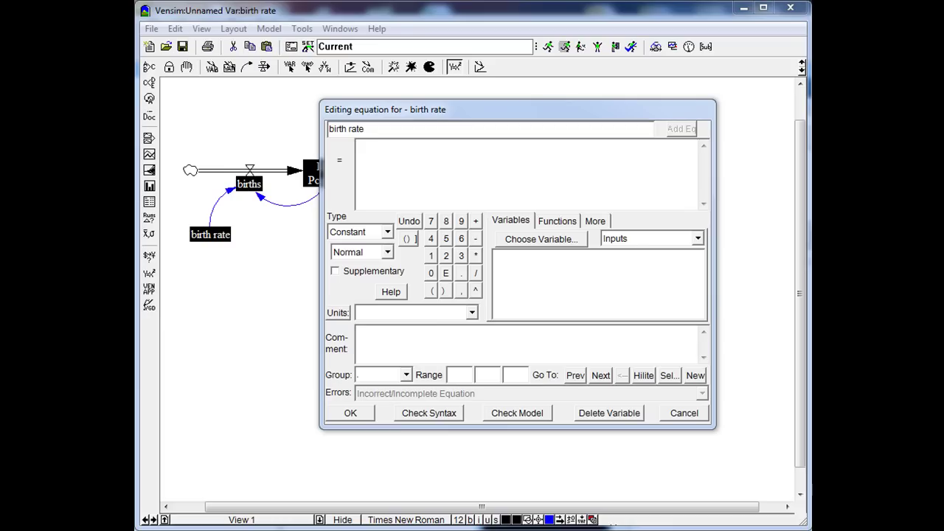
left_click(468, 163)
type("0")
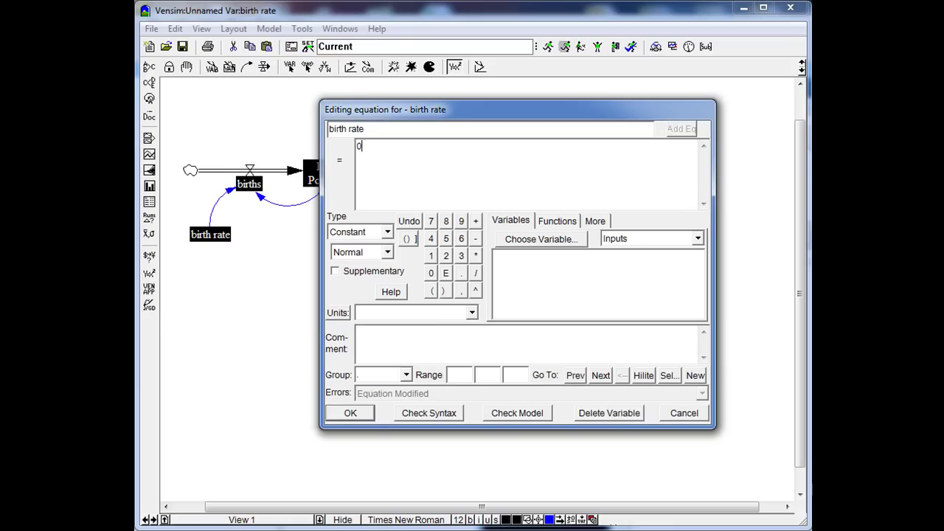
type(".125")
left_click(470, 316)
left_click(453, 313)
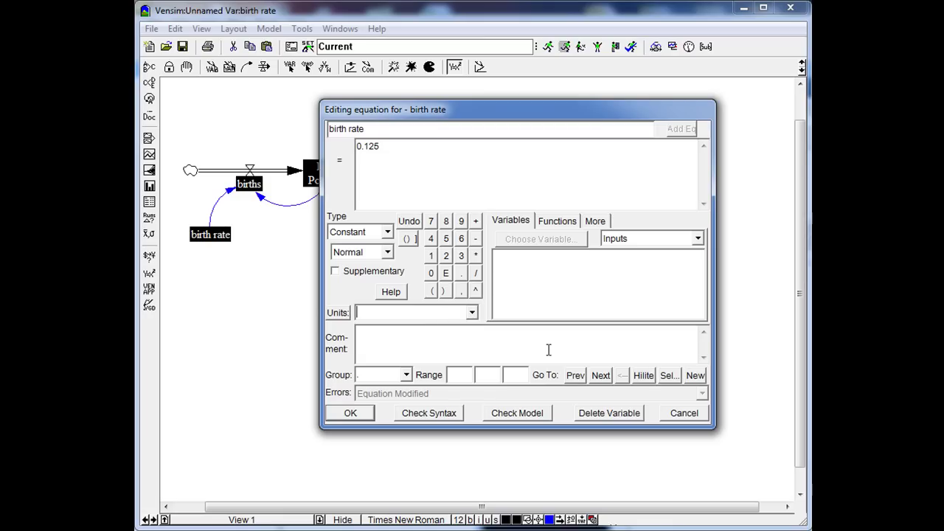
type("1/year")
left_click(344, 413)
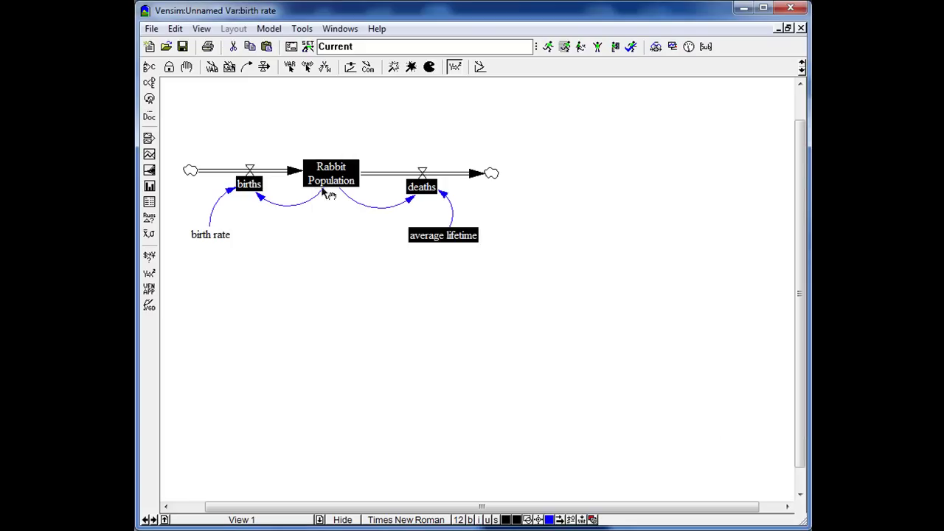
Set the equation of average lifetime to the constant 8 with units year
left_click(445, 240)
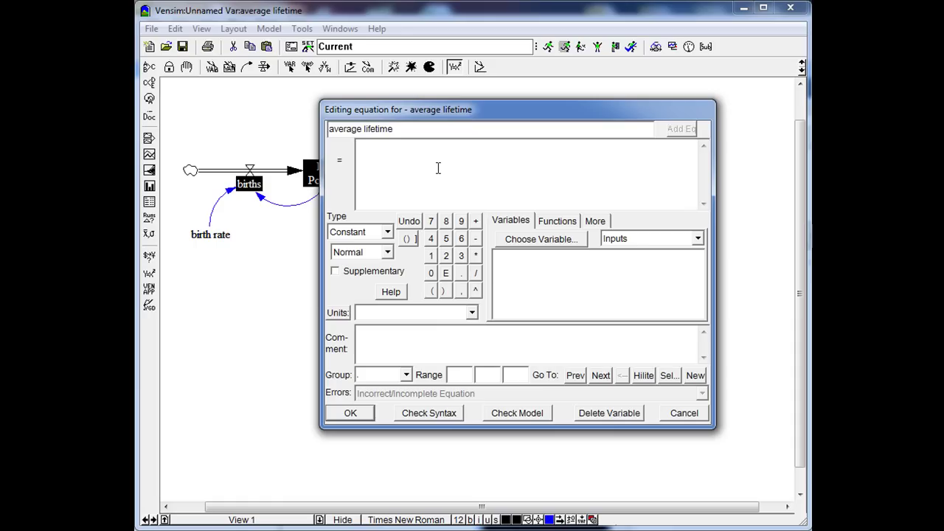
type("8")
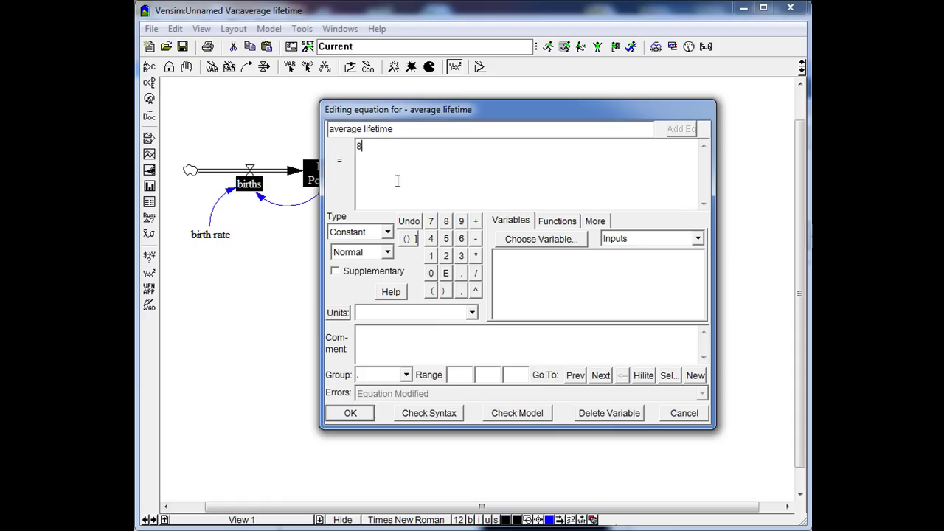
left_click(390, 313)
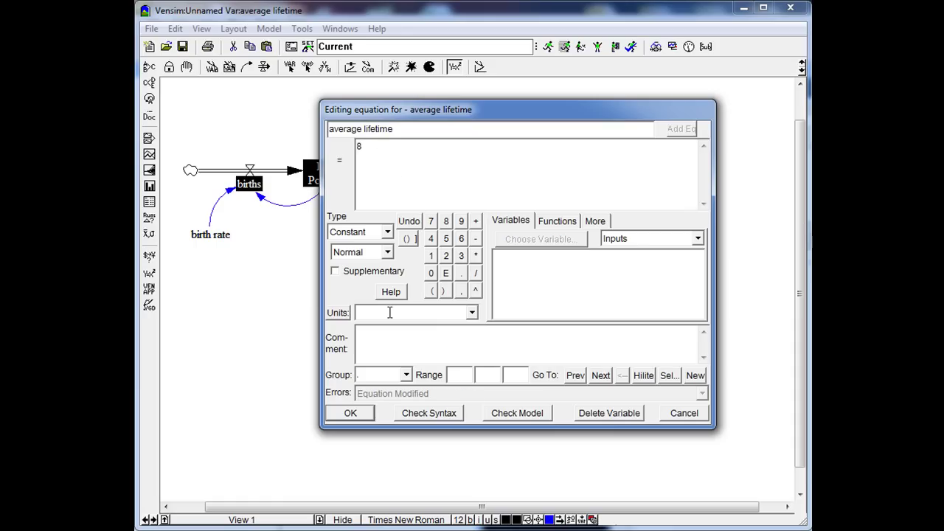
type("year")
left_click(351, 413)
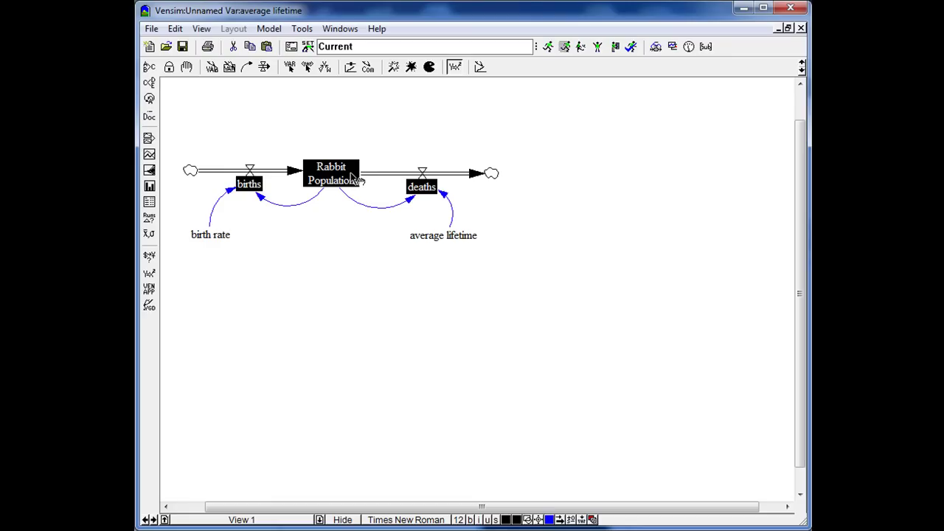
Define births as birth rate*Rabbit Population with units rabbit/year
left_click(253, 193)
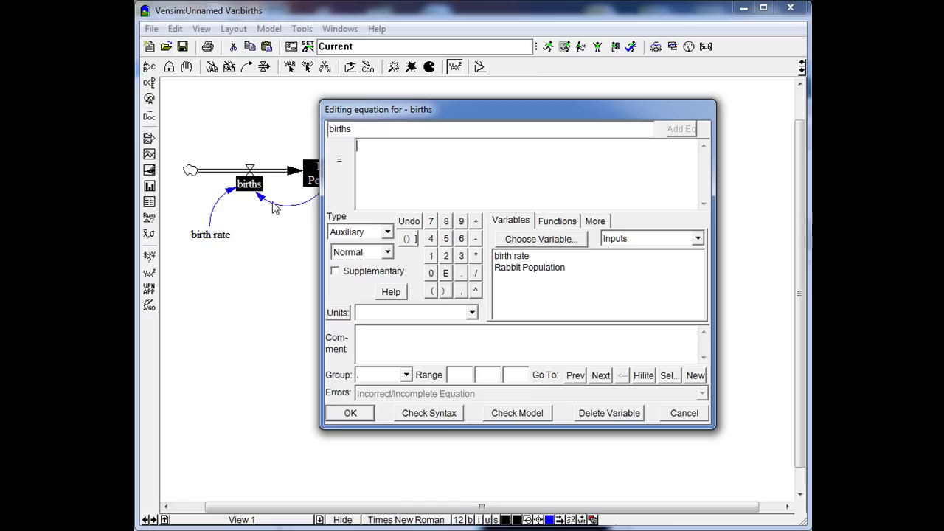
left_click(517, 256)
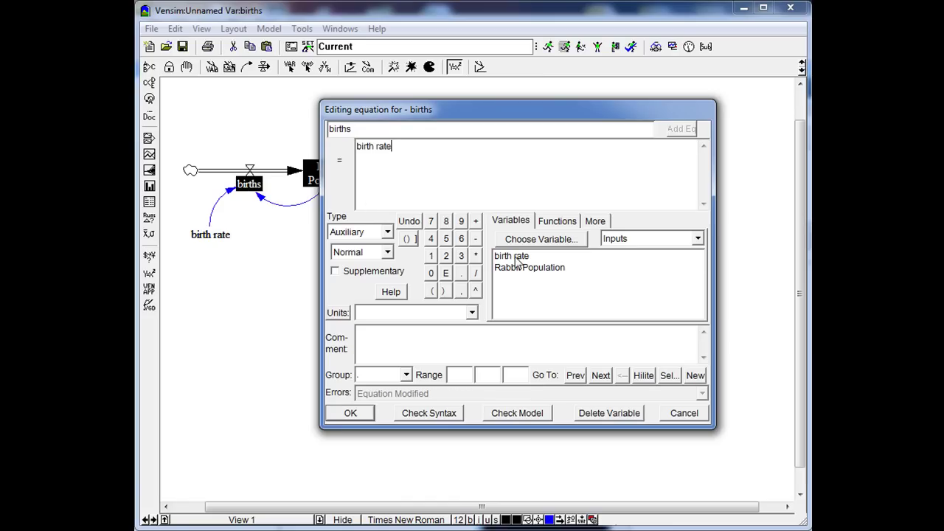
type("*")
left_click(562, 270)
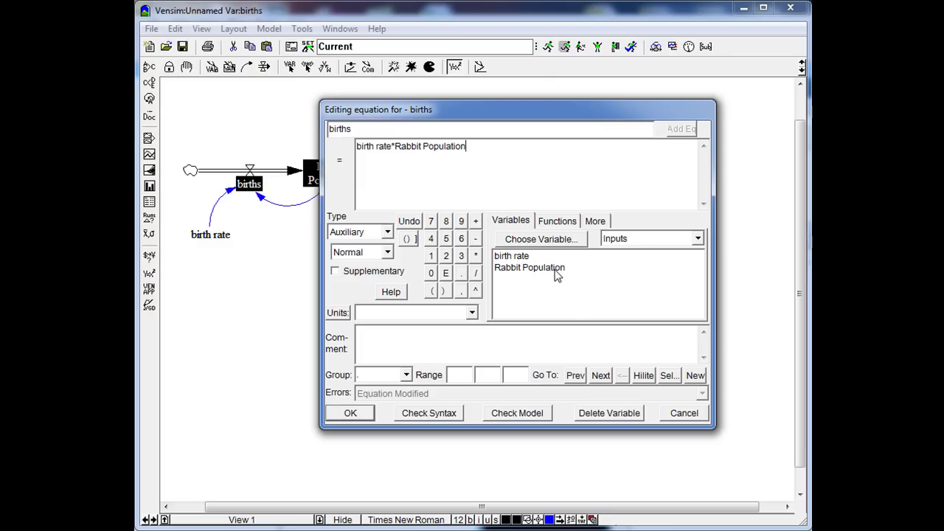
left_click(441, 314)
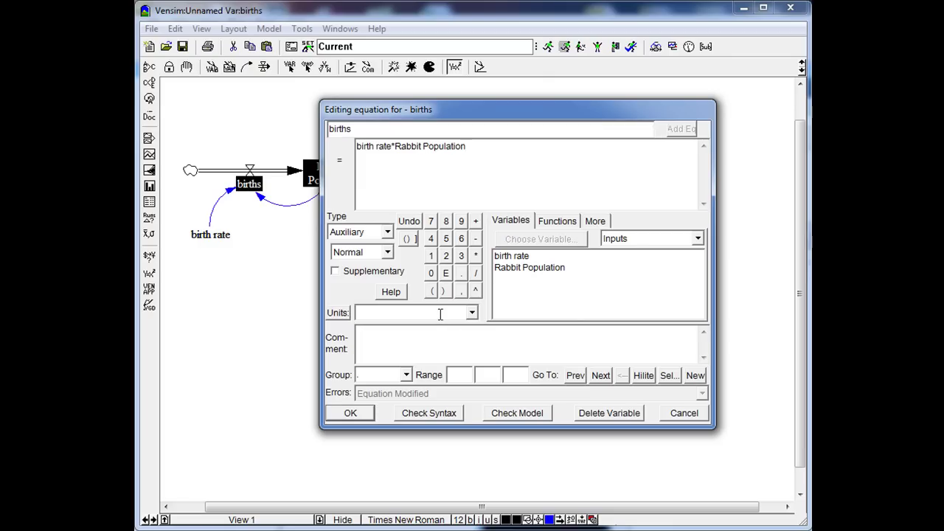
type("rabbit/")
left_click(360, 414)
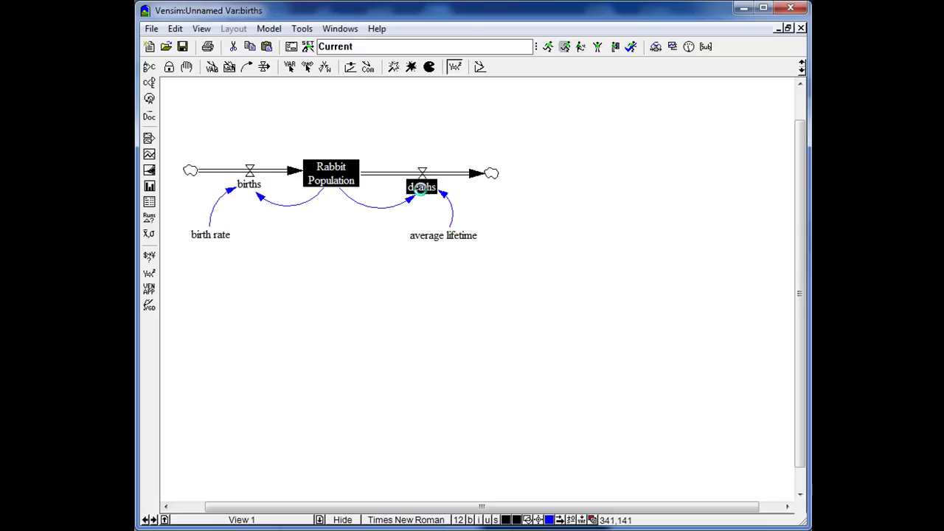
Define deaths as Rabbit Population/average lifetime with units rabbit/year
left_click(426, 191)
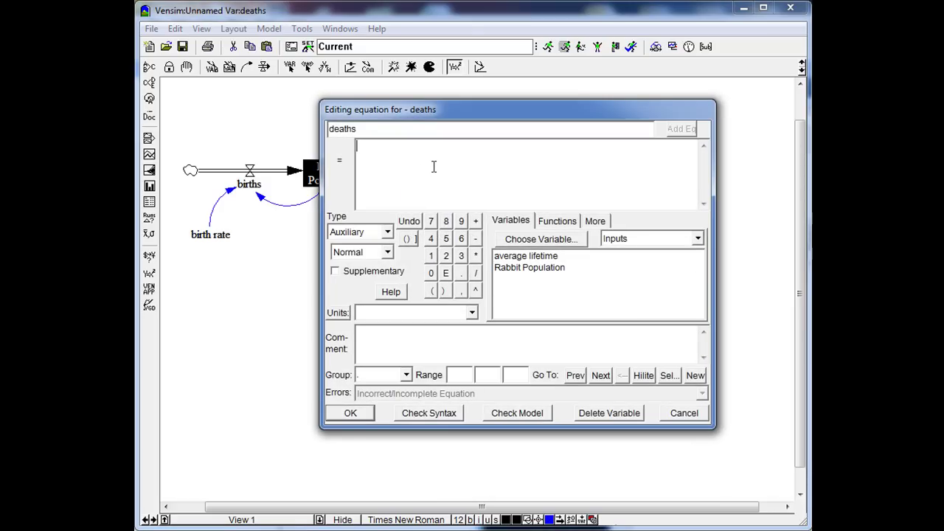
left_click(529, 269)
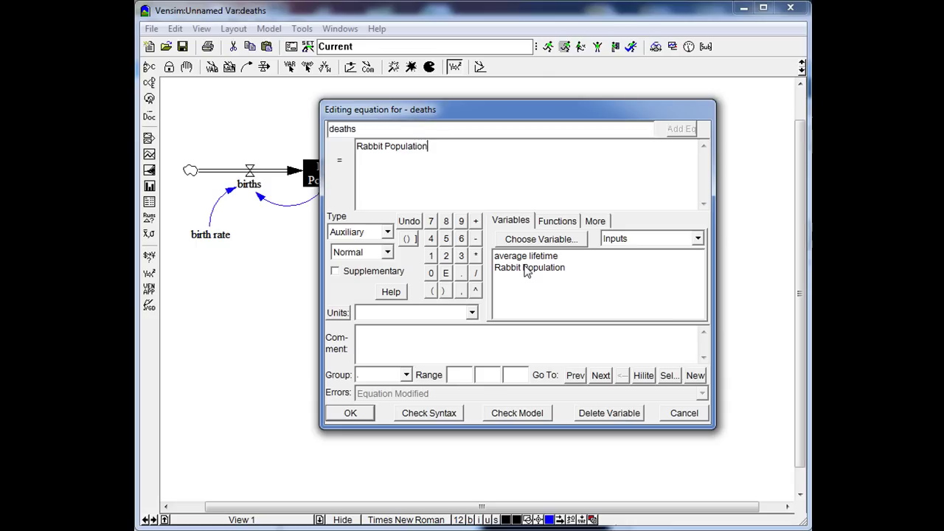
type("/")
left_click(540, 256)
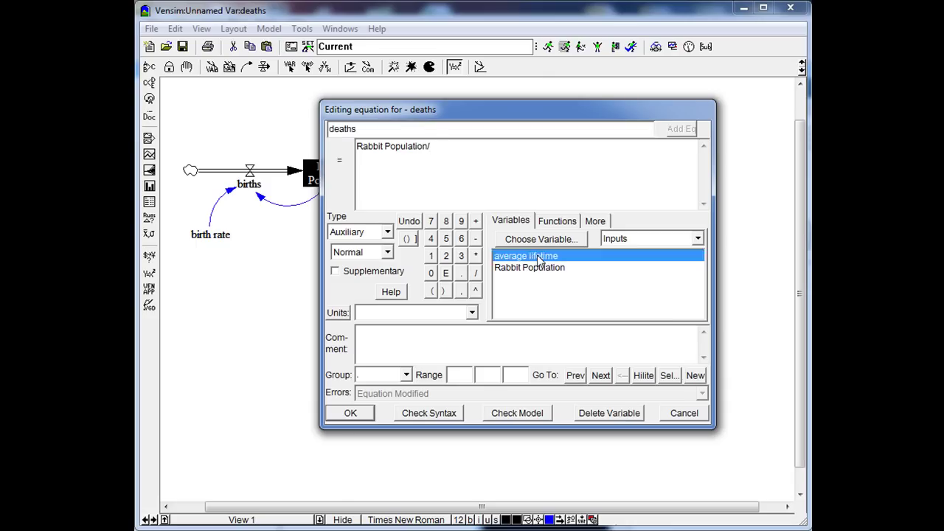
left_click(415, 313)
type("rabbit/year")
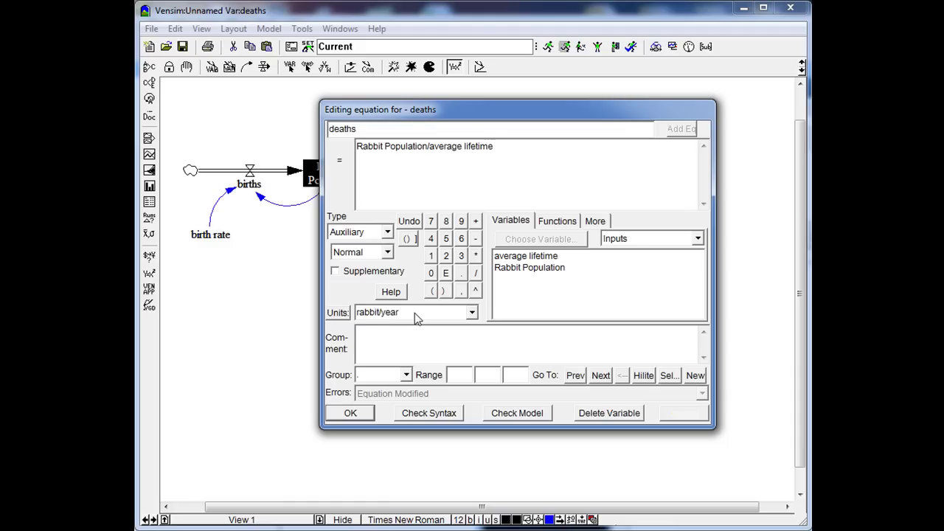
key("Return")
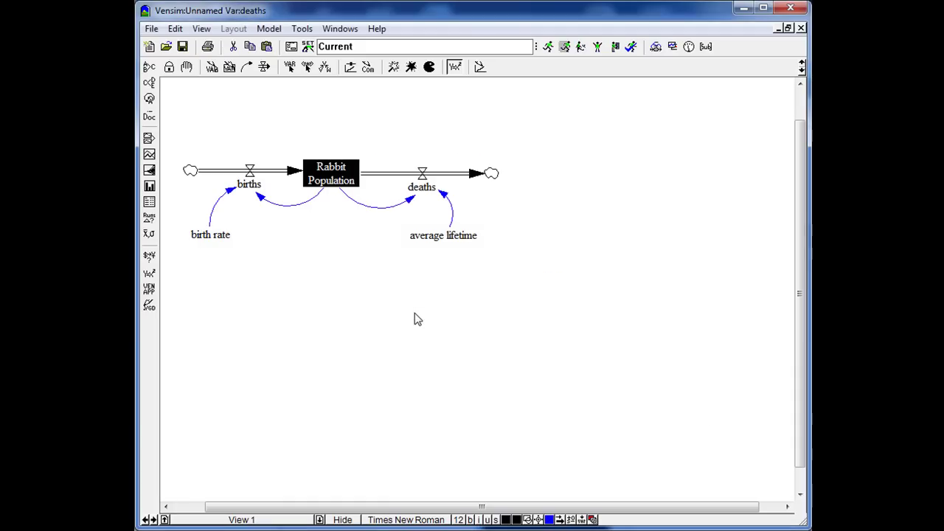
Give the Rabbit Population level an initial value of 1000 and the units rabbit, keeping births-deaths as its equation
left_click(326, 180)
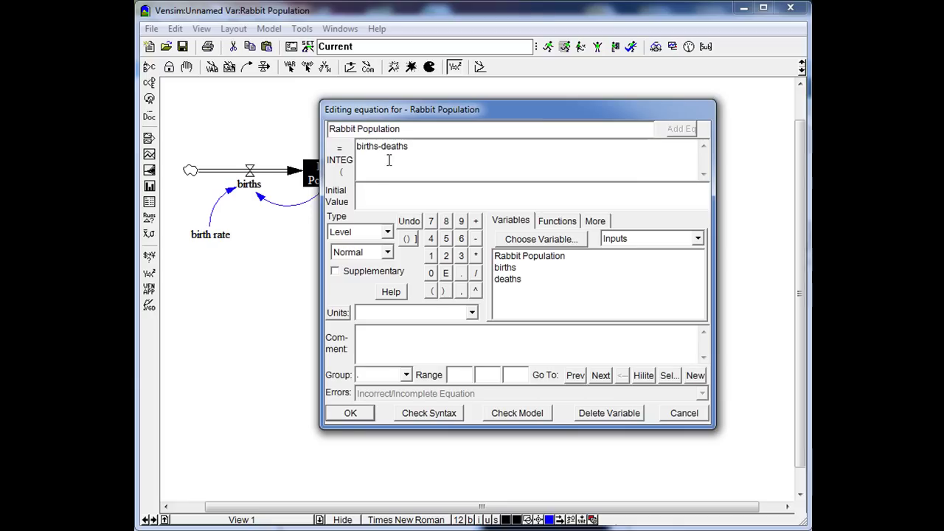
left_click_drag(404, 116, 541, 139)
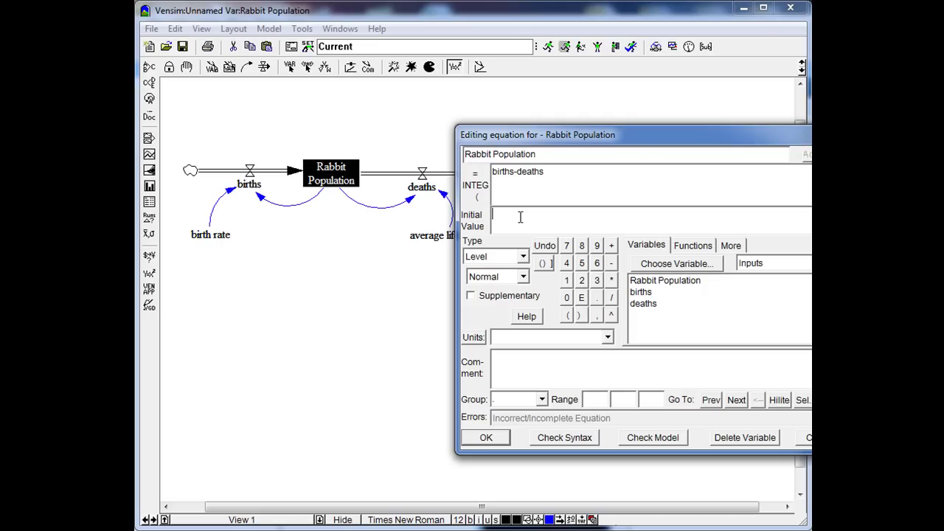
type("1000")
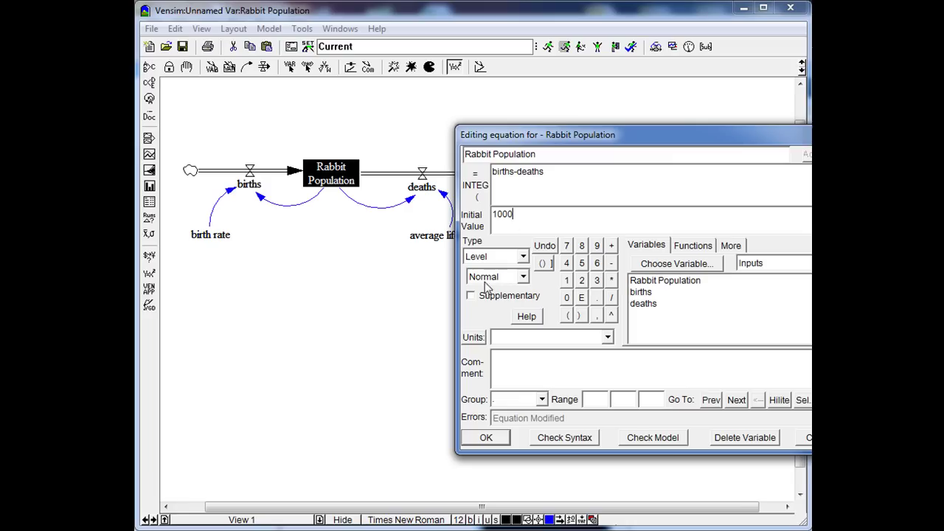
left_click(533, 338)
type("rabbit")
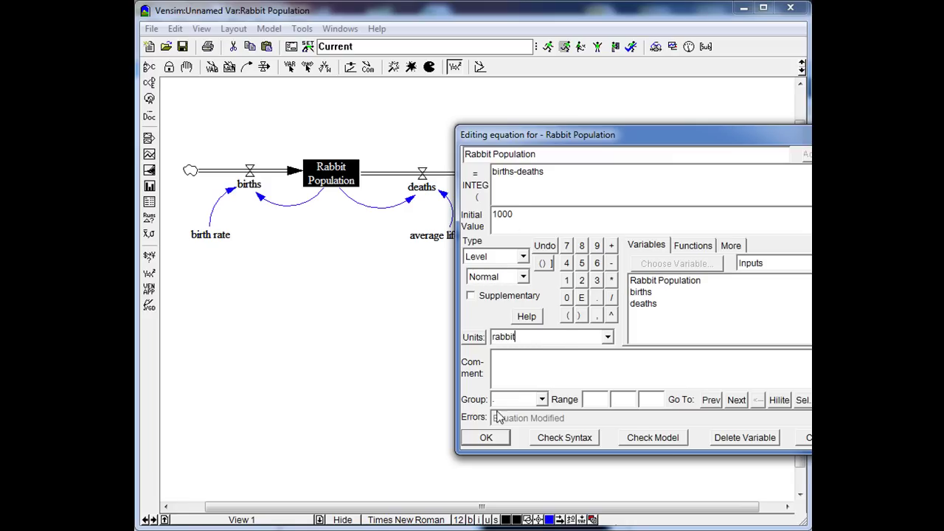
left_click(487, 439)
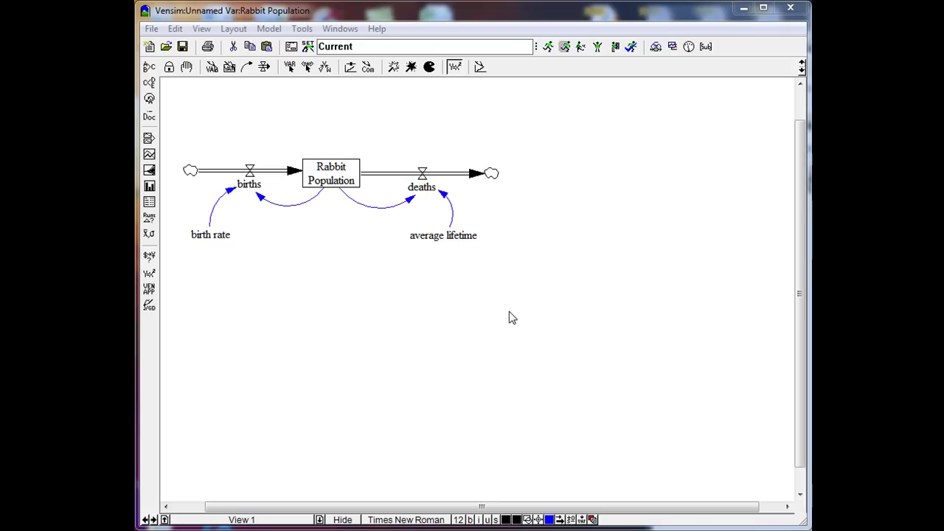
Check the model's equations for errors and close the resulting message
left_click(269, 29)
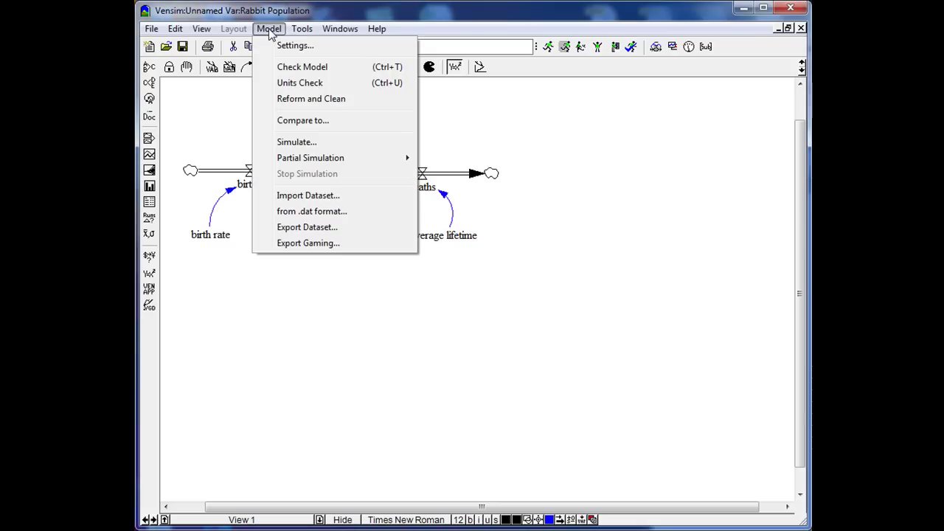
left_click(301, 68)
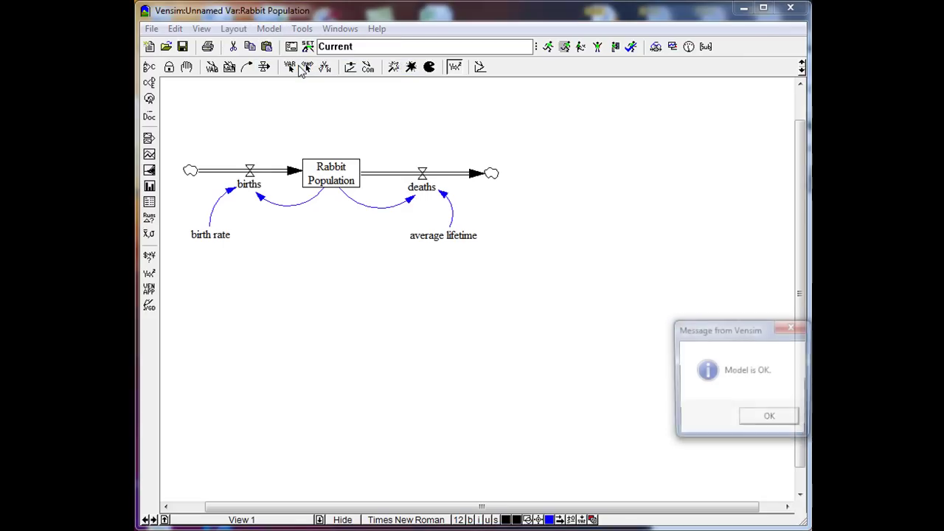
left_click_drag(703, 330, 291, 241)
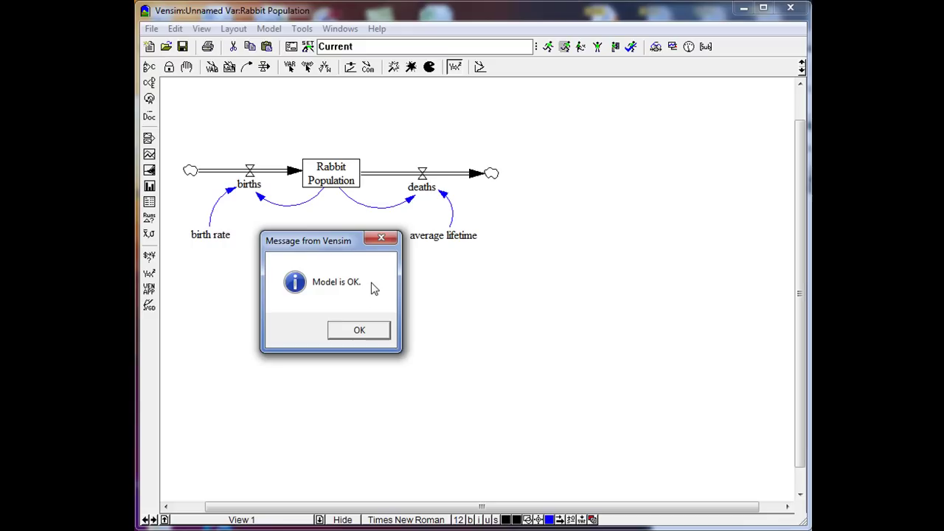
left_click(385, 333)
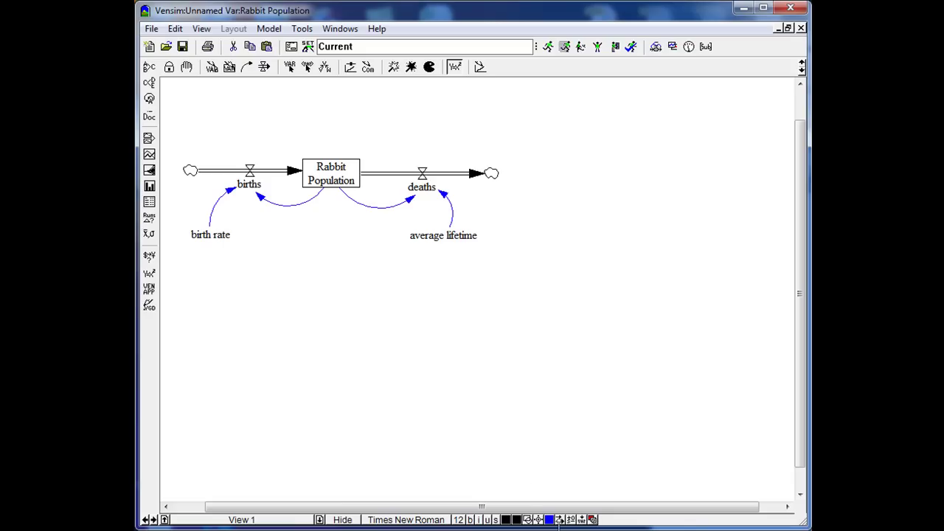
Check the units of the whole model, declining to save the sketch for automated backup, and close the result message
left_click(269, 28)
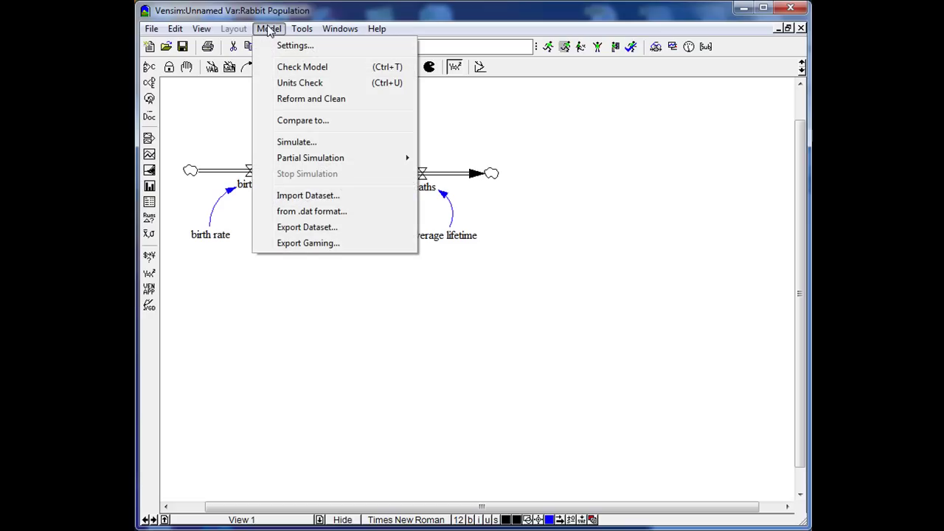
left_click(332, 86)
left_click_drag(643, 327, 294, 247)
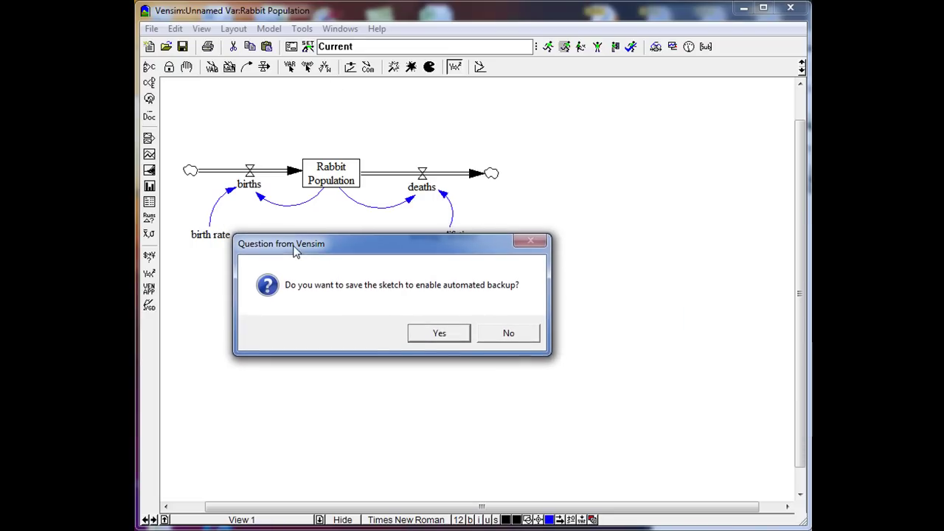
left_click(491, 336)
left_click_drag(723, 336, 325, 257)
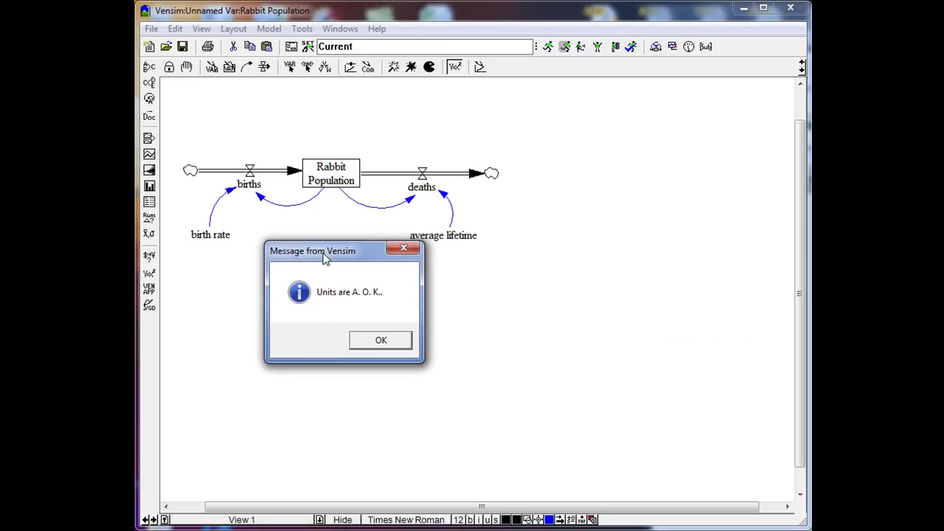
left_click(381, 340)
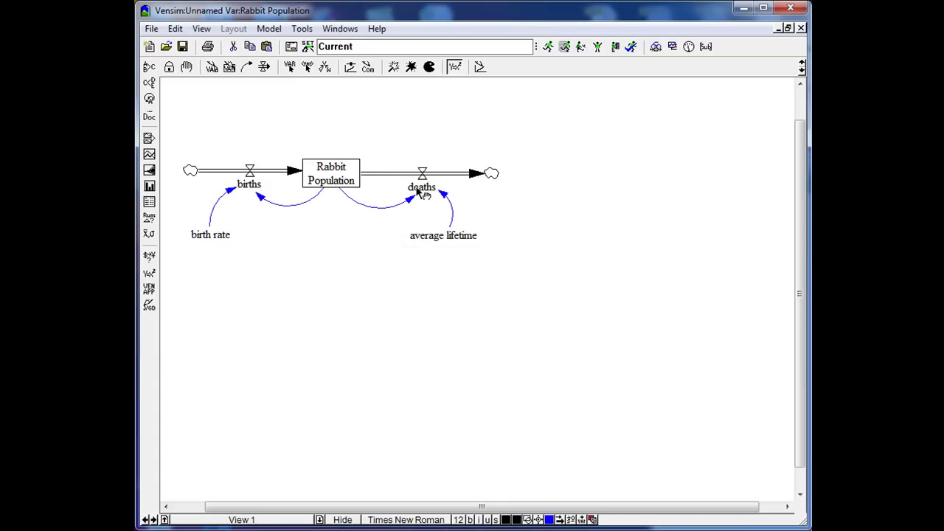
Change the units of average lifetime to Dmnl
left_click(441, 238)
left_click(523, 338)
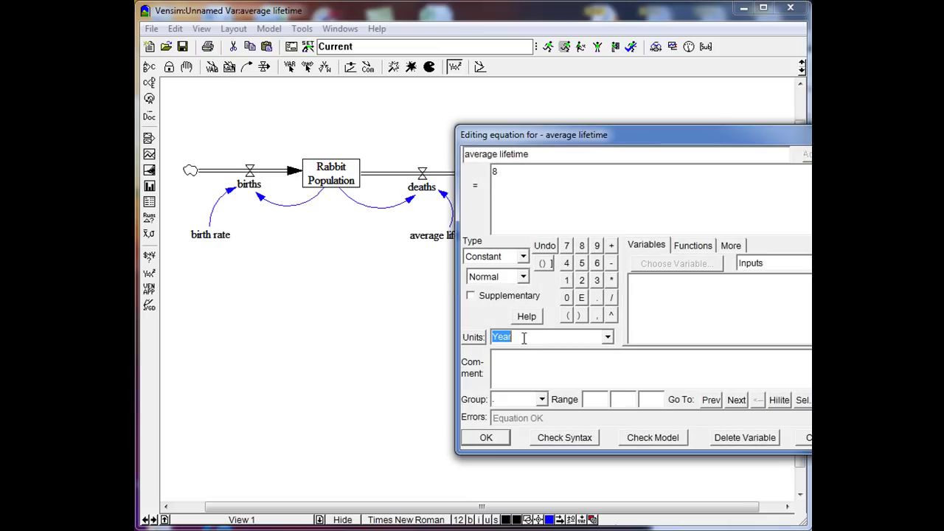
left_click(607, 337)
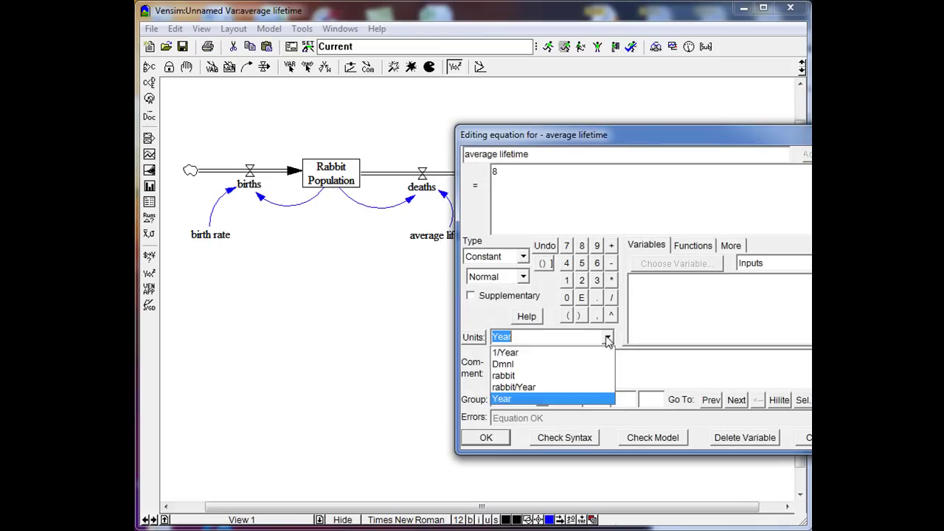
left_click(599, 362)
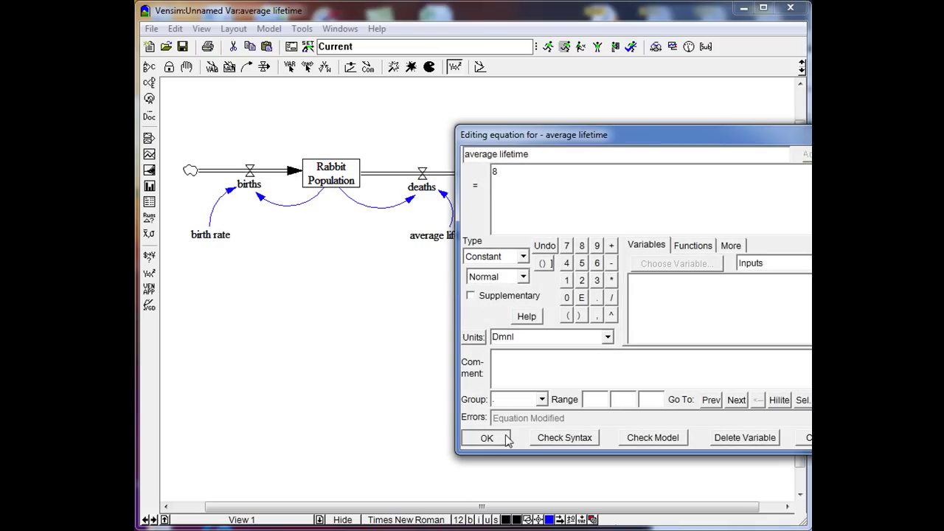
left_click(506, 438)
Run a units check with average lifetime as Dmnl, read the report for the deaths equation, and close it
left_click(270, 29)
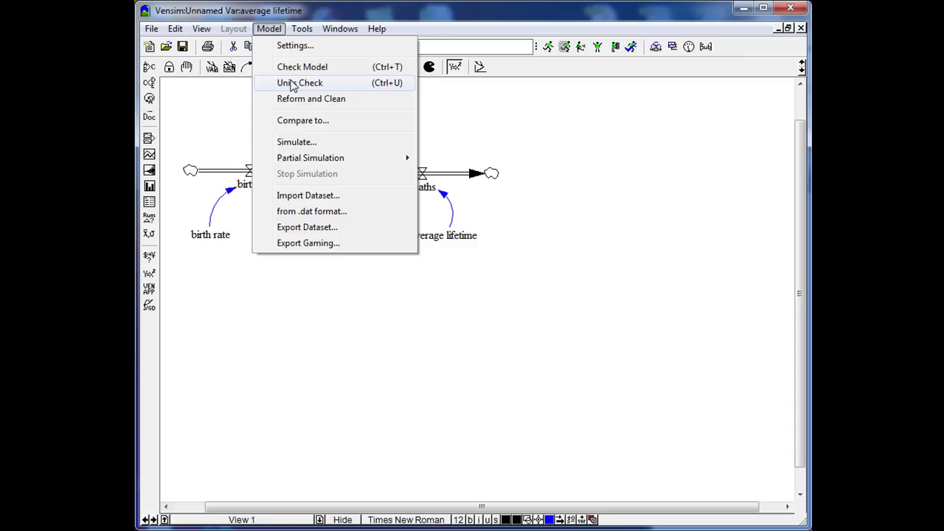
left_click(294, 84)
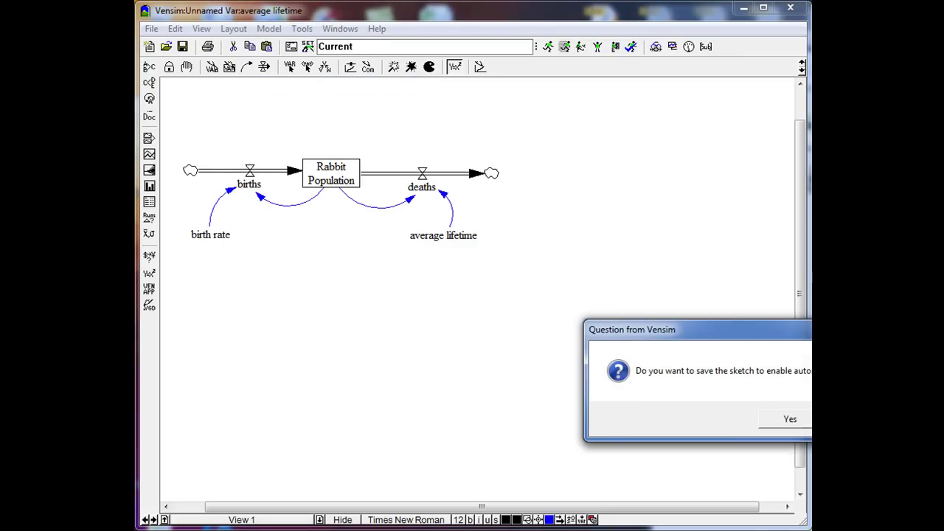
key("Return")
left_click_drag(747, 341, 378, 322)
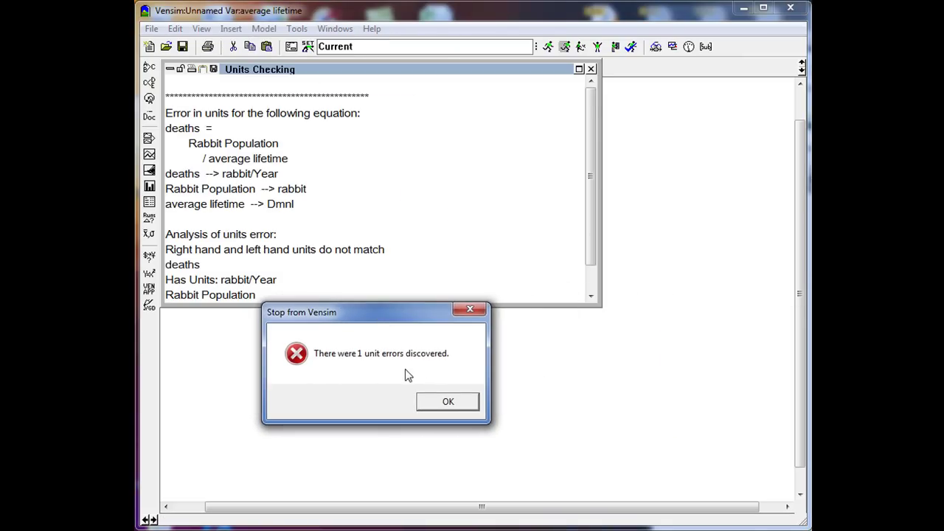
left_click(443, 403)
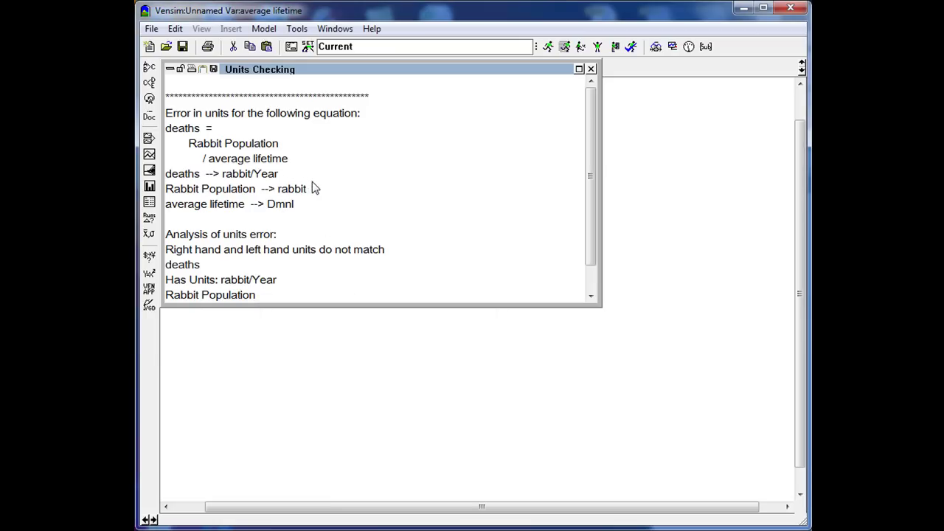
left_click(591, 69)
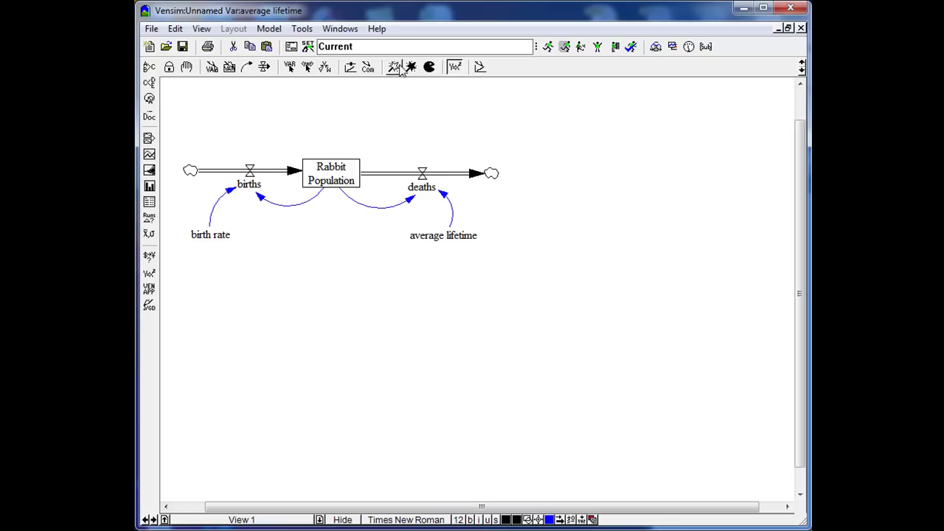
Change the units of average lifetime to 1/Year
left_click(443, 240)
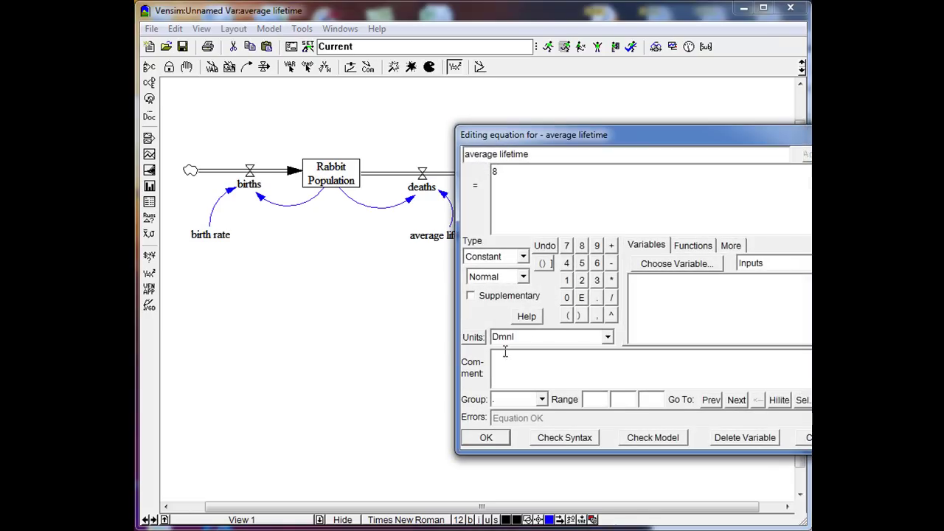
left_click(608, 338)
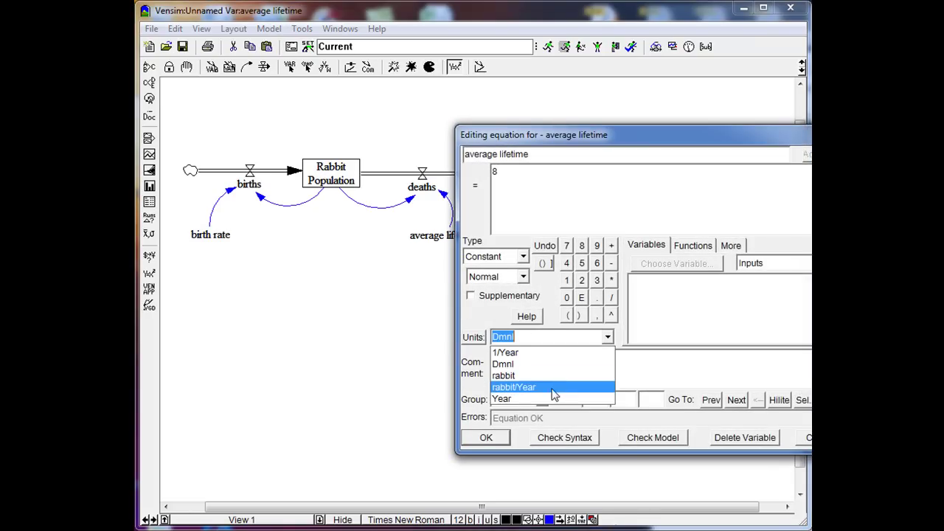
left_click(524, 351)
left_click(476, 438)
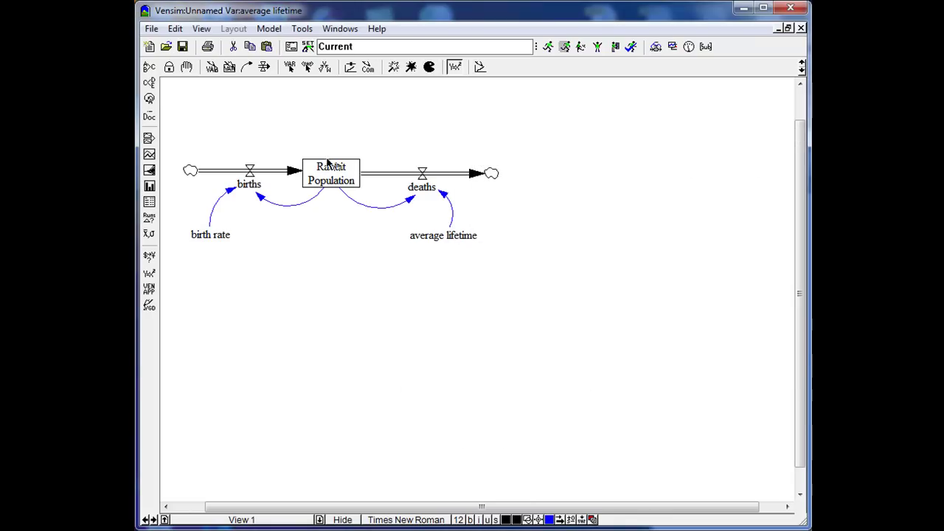
Run a units check with average lifetime as 1/Year and close the message and the units report
left_click(269, 28)
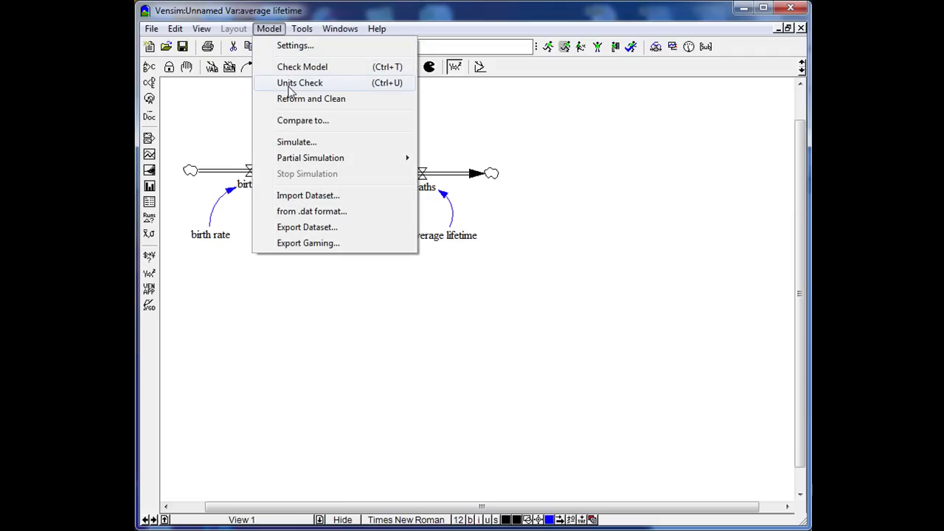
left_click(290, 84)
left_click(789, 418)
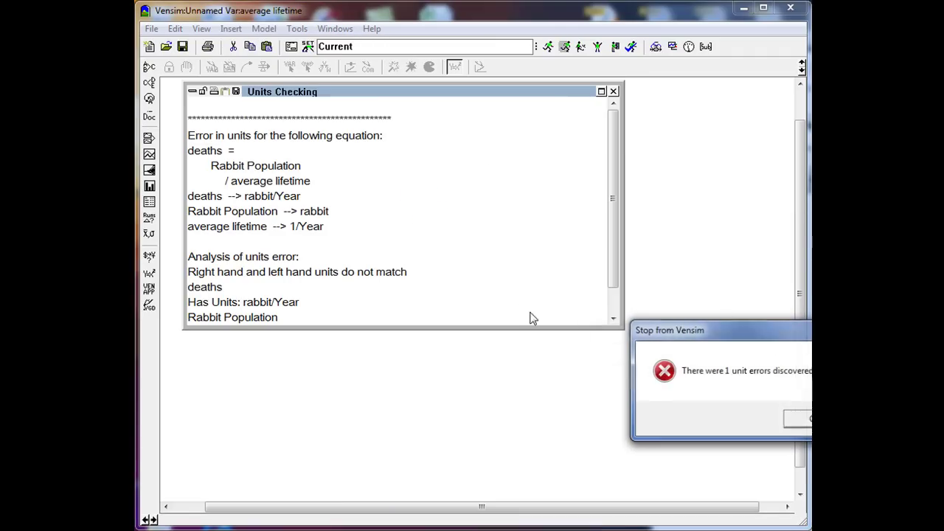
left_click(789, 415)
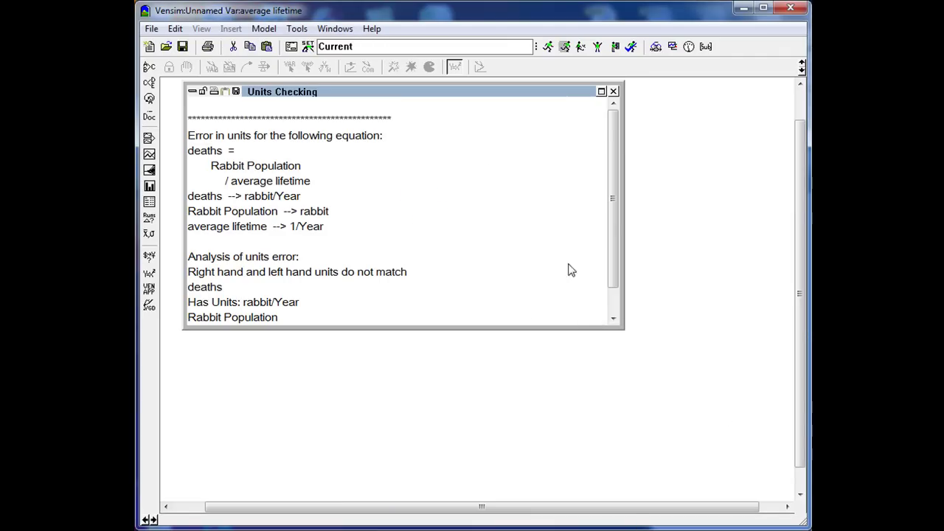
left_click(613, 92)
Set the units of average lifetime back to Year
left_click(427, 240)
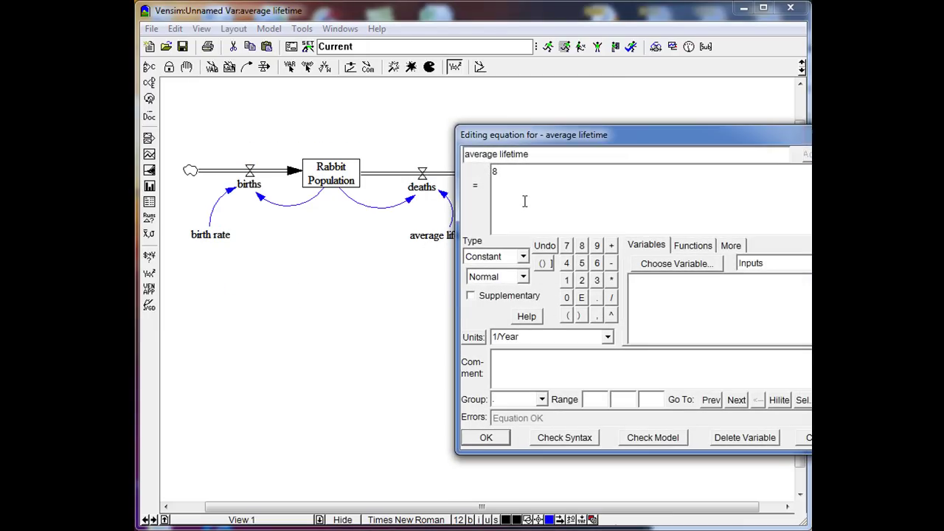
left_click(608, 337)
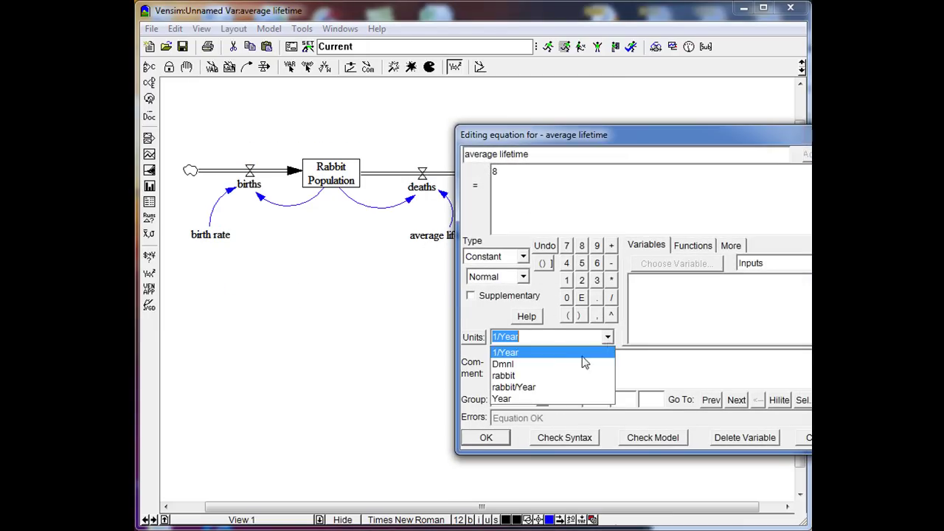
left_click(572, 402)
left_click(490, 437)
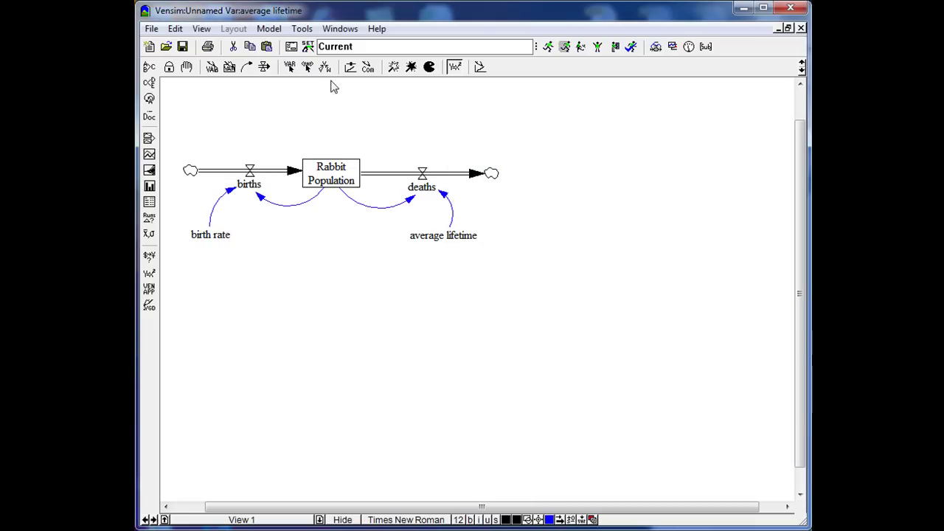
Check the model's units again with average lifetime in Year and dismiss the result message
left_click(271, 30)
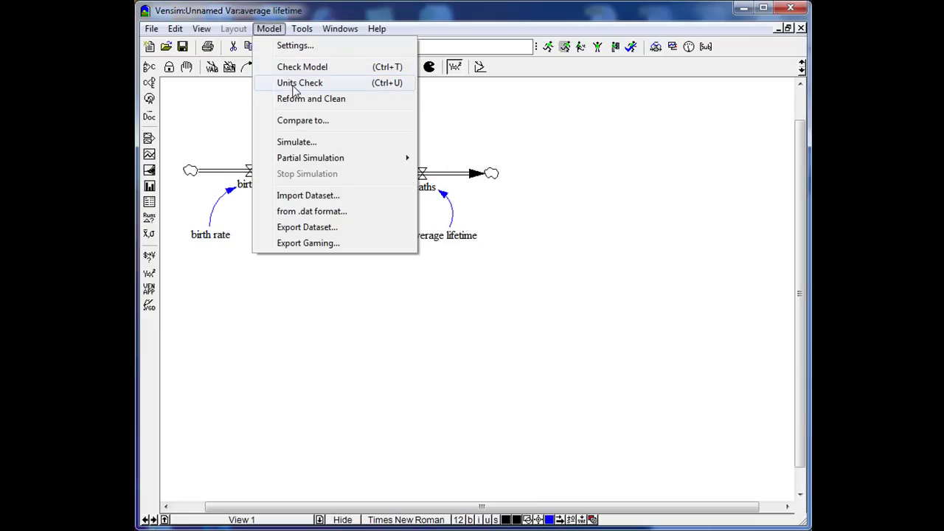
left_click(294, 83)
left_click(801, 415)
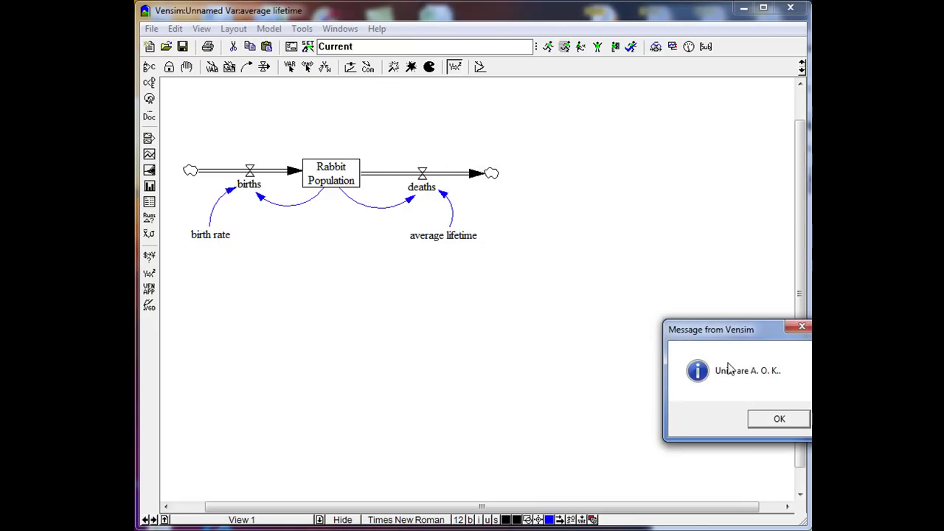
left_click_drag(757, 334, 346, 251)
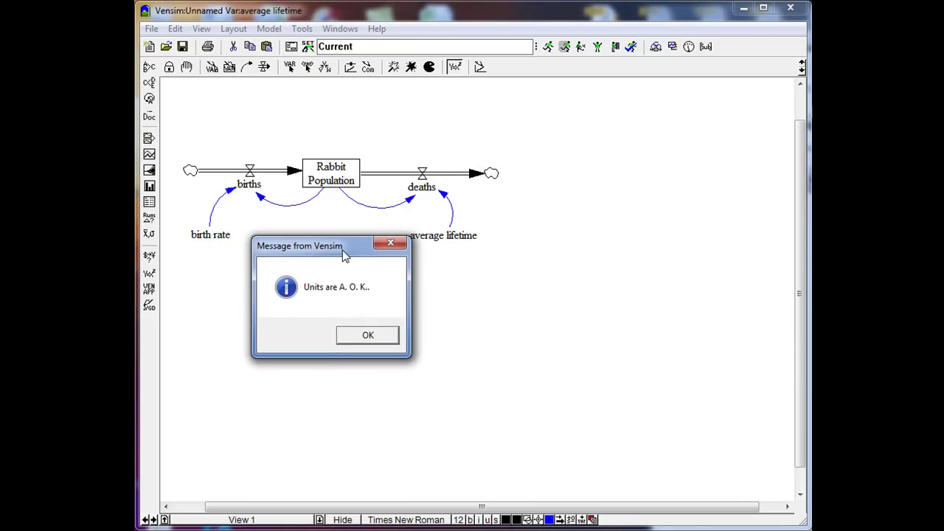
left_click(368, 335)
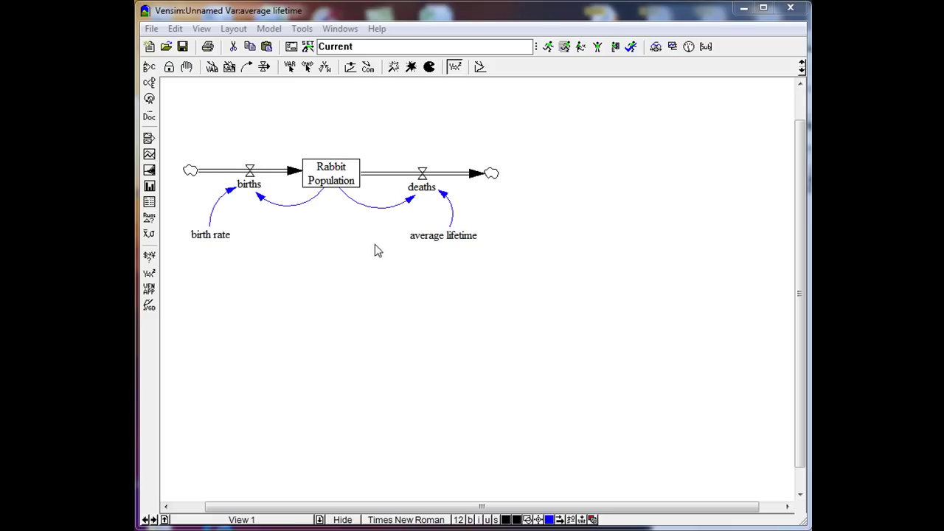
Review the unit synonyms in the model settings and close the settings
left_click(269, 30)
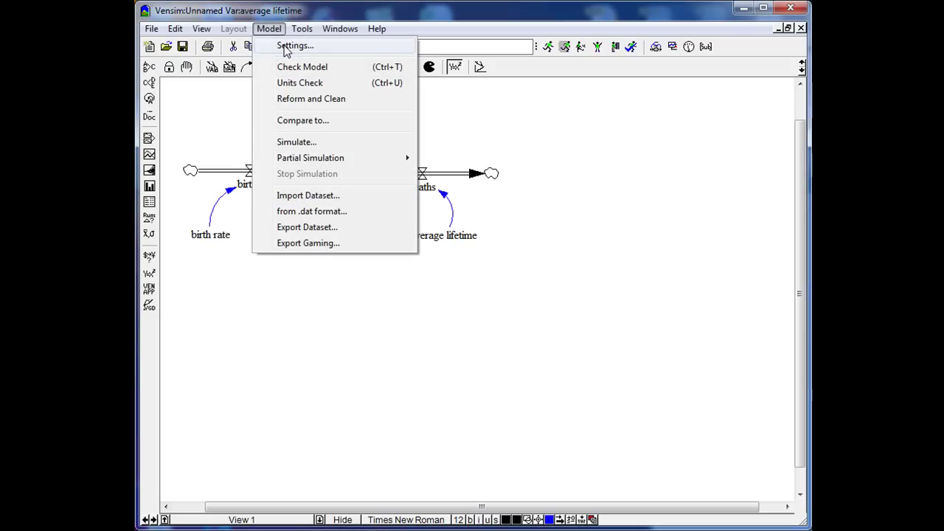
left_click(286, 47)
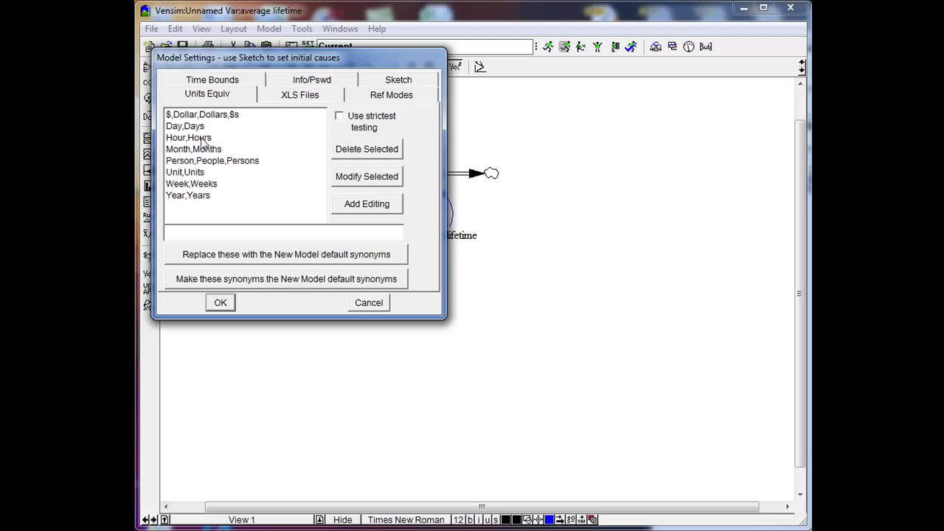
left_click(221, 302)
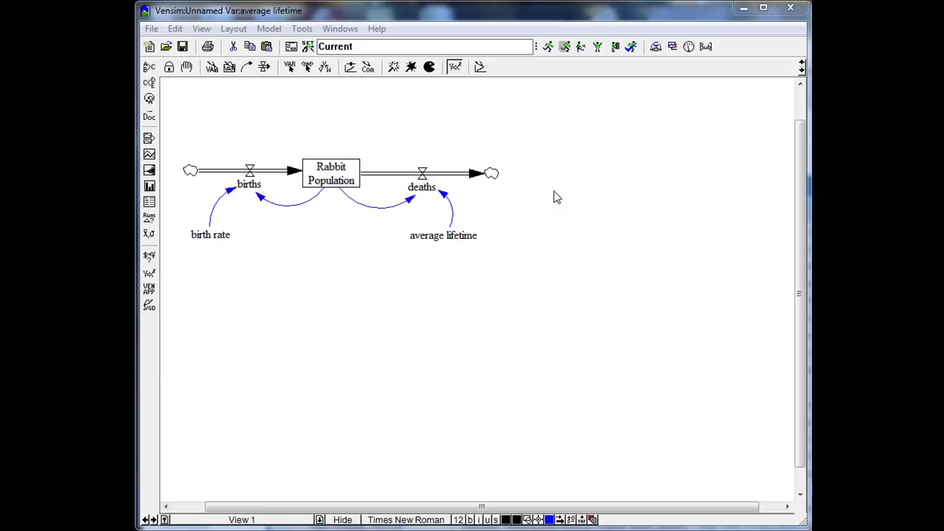
Name the simulation run equivalent and simulate the model
left_click(367, 47)
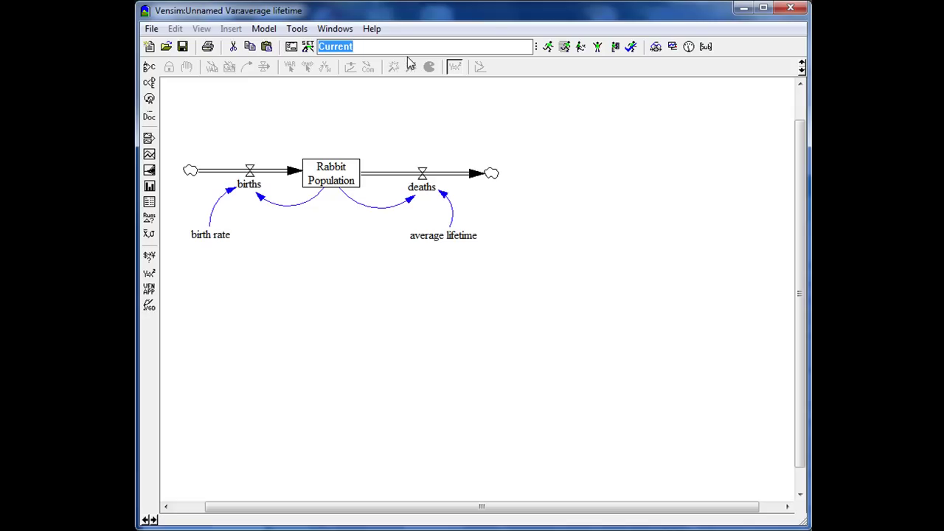
type("equival")
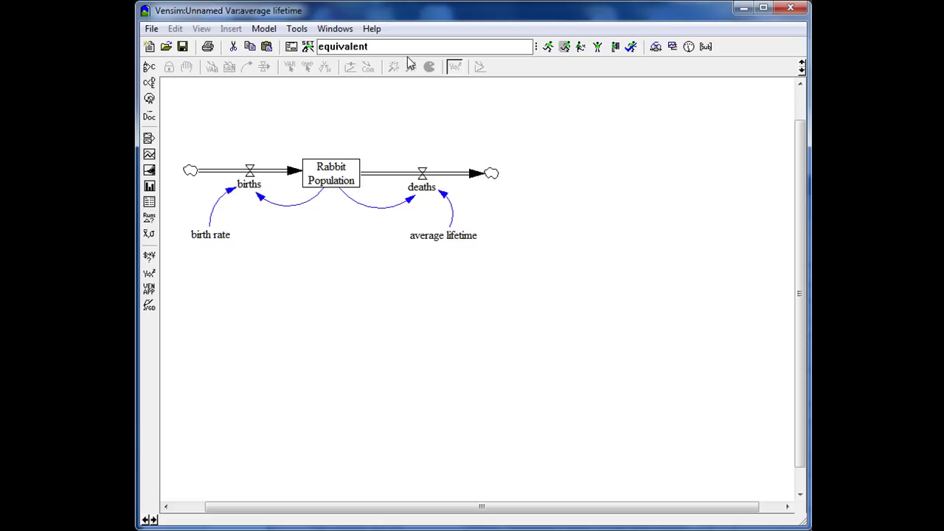
left_click(548, 47)
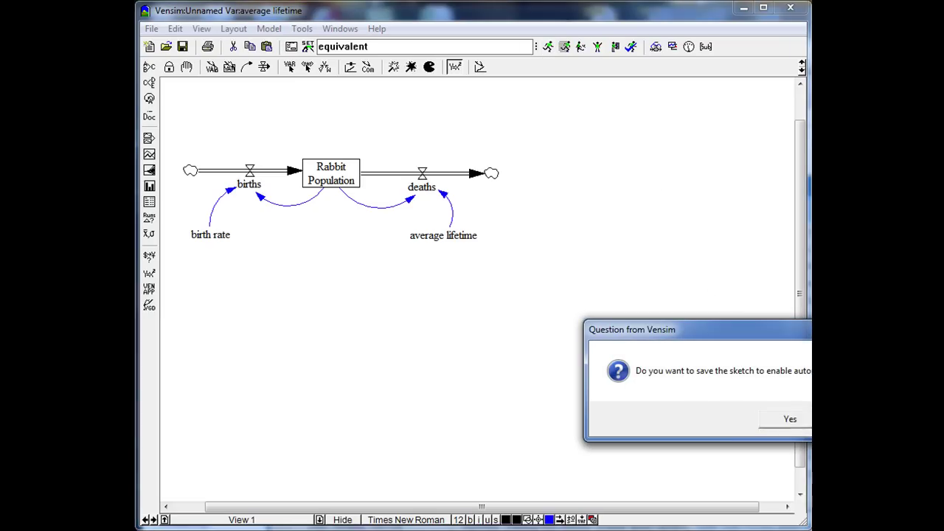
left_click(790, 419)
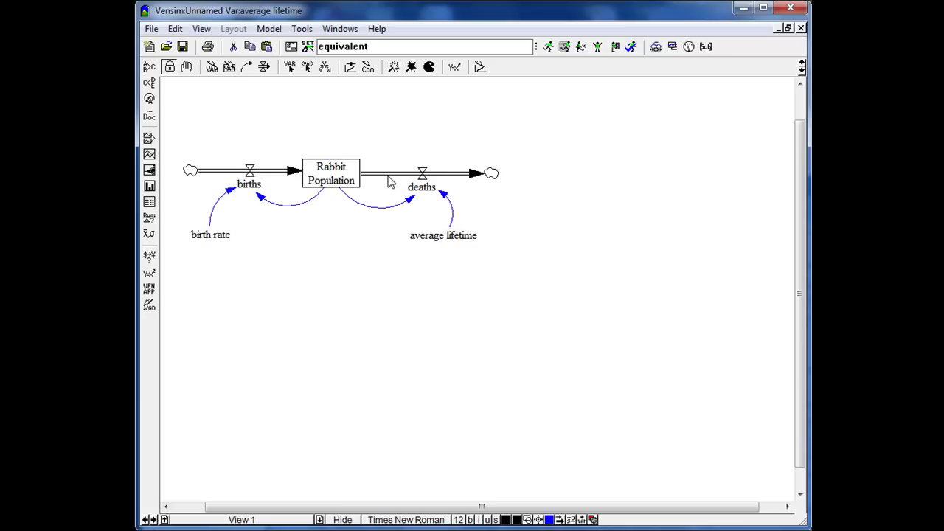
Plot a graph of Rabbit Population over time for the equivalent run, keeping the default graph settings
left_click(342, 180)
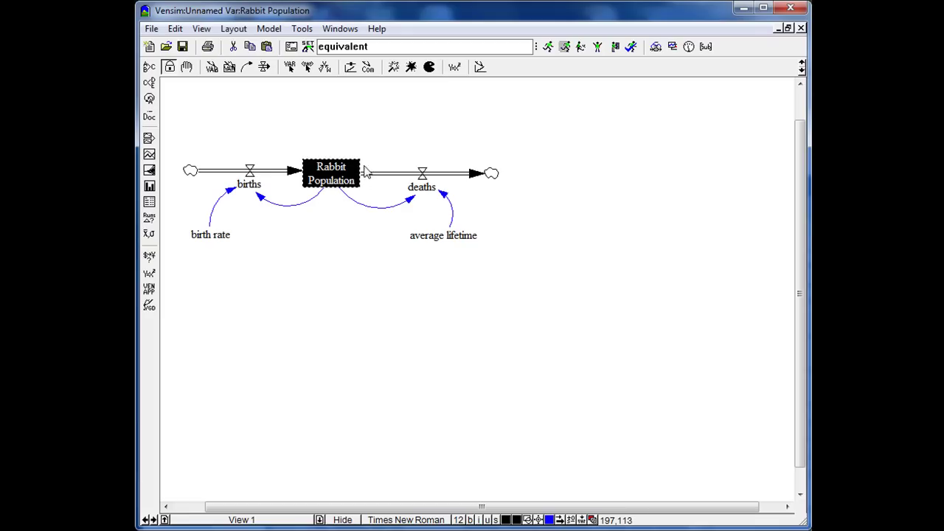
left_click(149, 155)
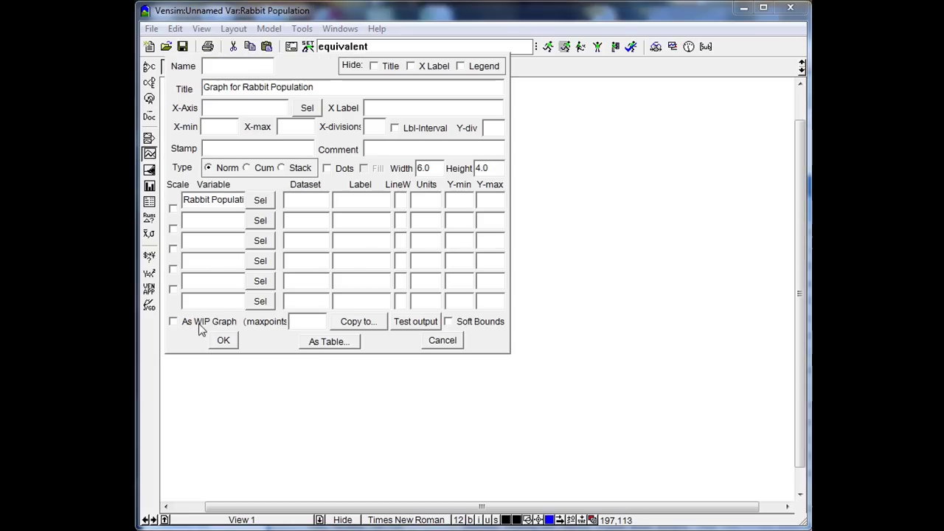
left_click(226, 342)
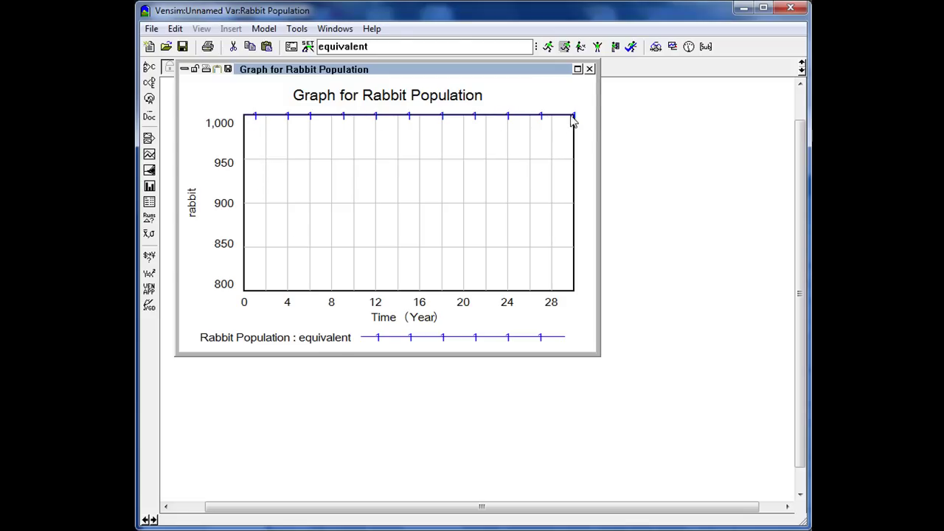
Close the graph and examine the Rabbit Population table for the equivalent run through year 30
left_click(591, 69)
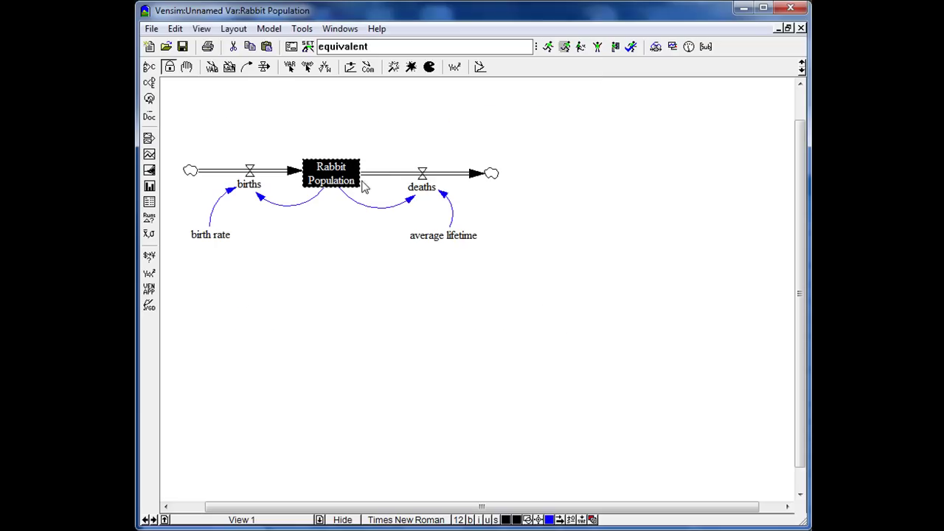
left_click(148, 202)
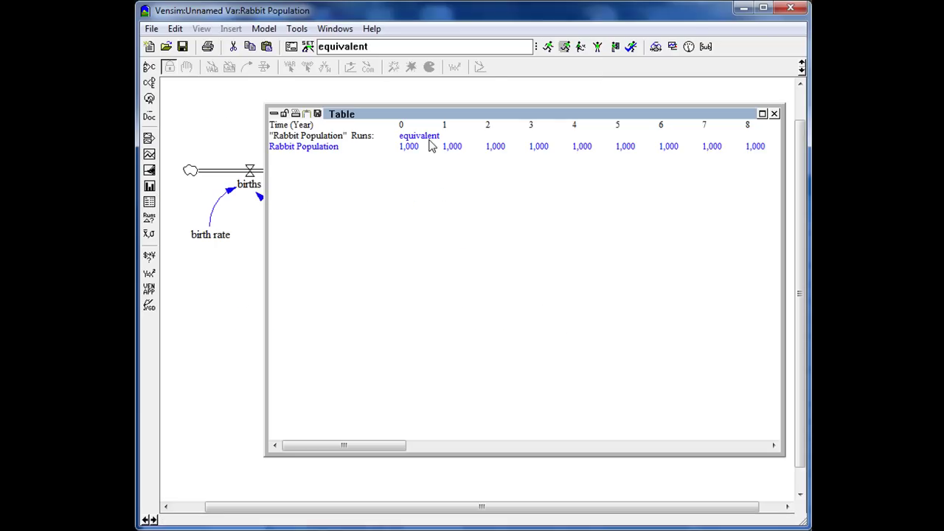
left_click_drag(331, 446, 731, 457)
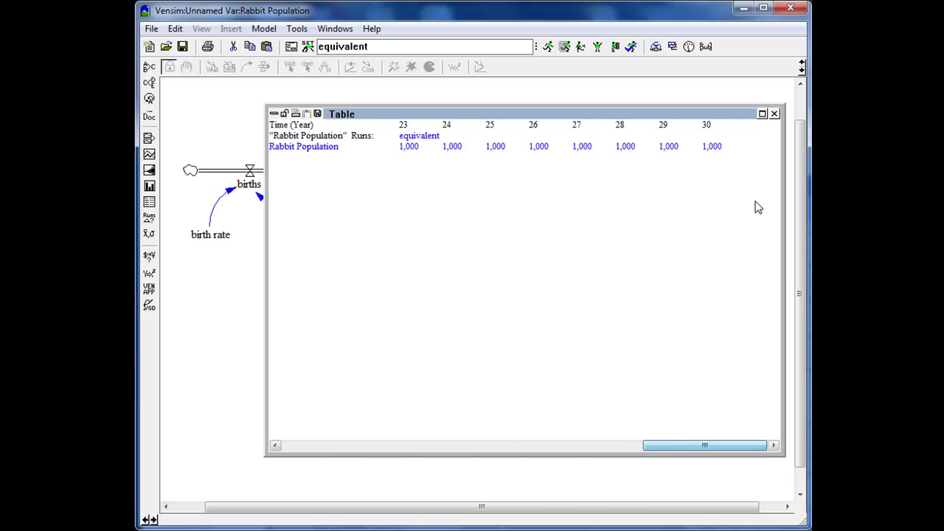
left_click(775, 113)
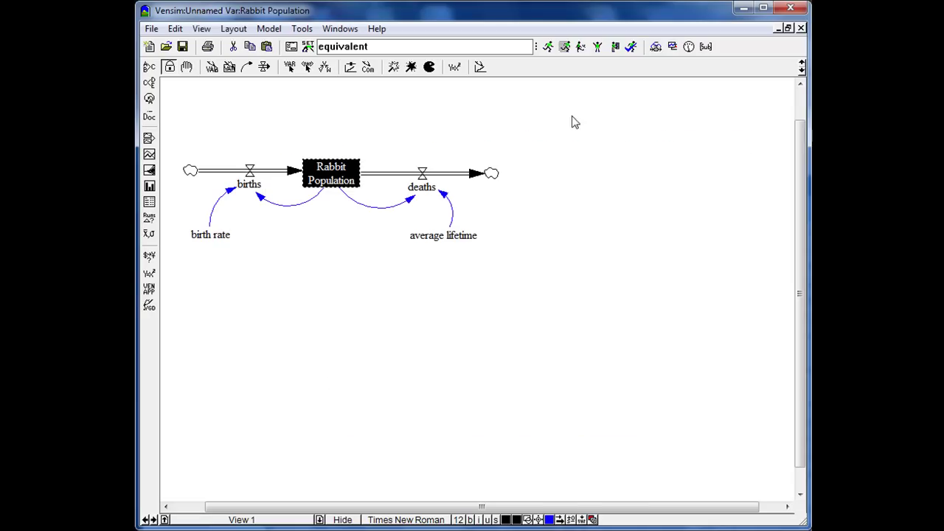
Change the constant value in the birth rate equation, keeping its units as 1/Year
left_click(366, 137)
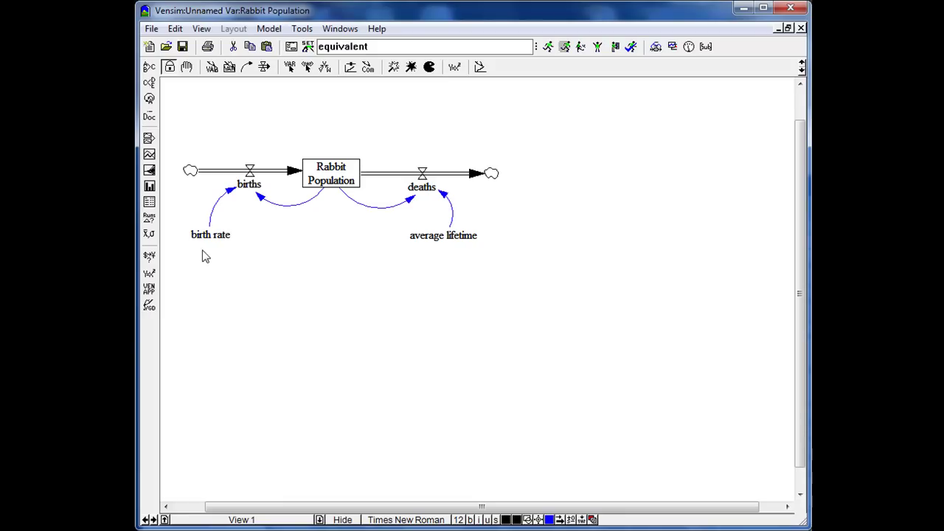
left_click(455, 66)
left_click(213, 236)
key("BackSpace")
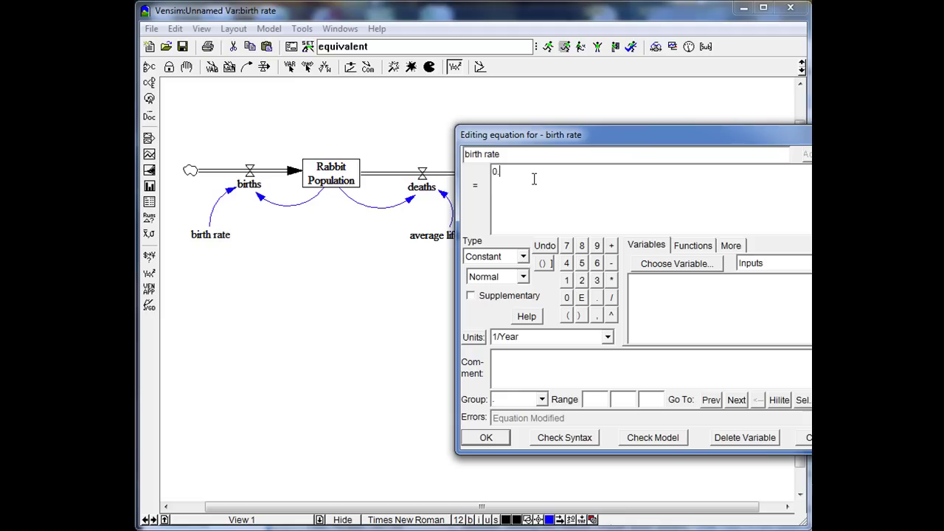
left_click(497, 439)
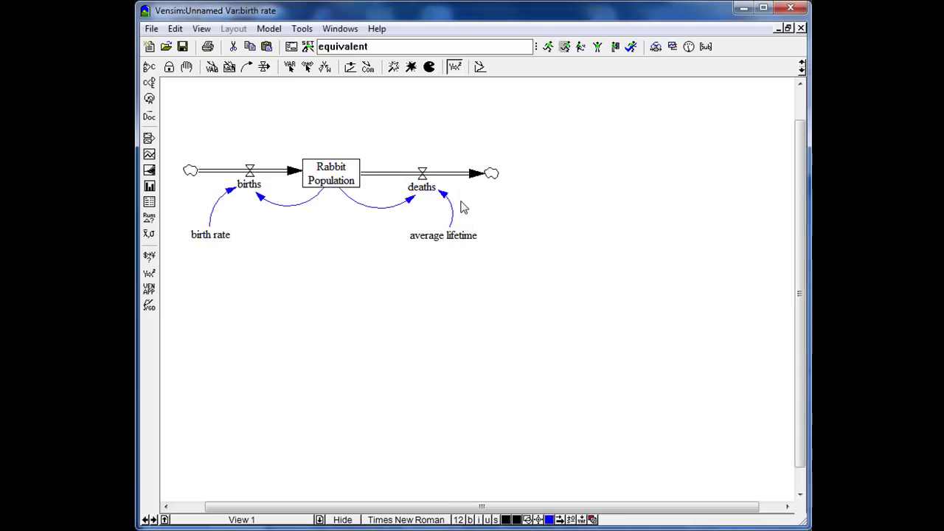
Name the simulation run run1 and simulate the model
left_click(395, 46)
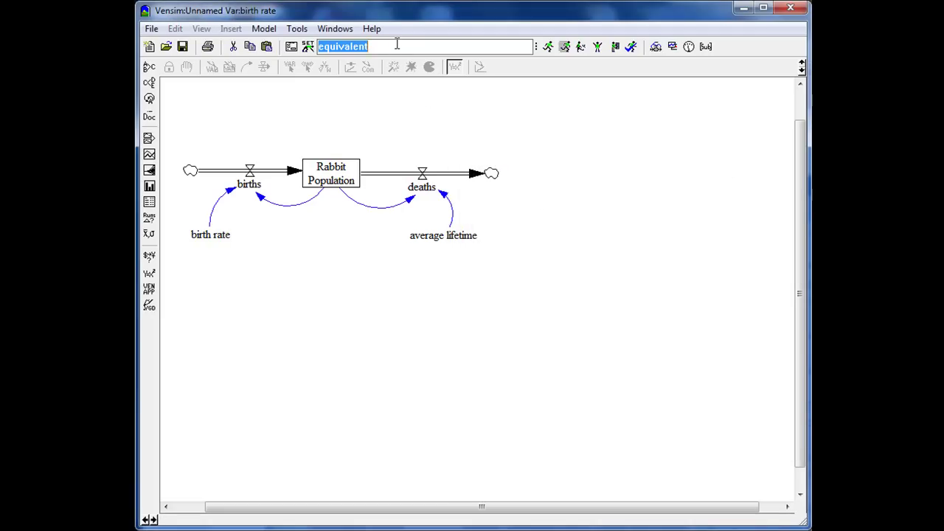
type("run1")
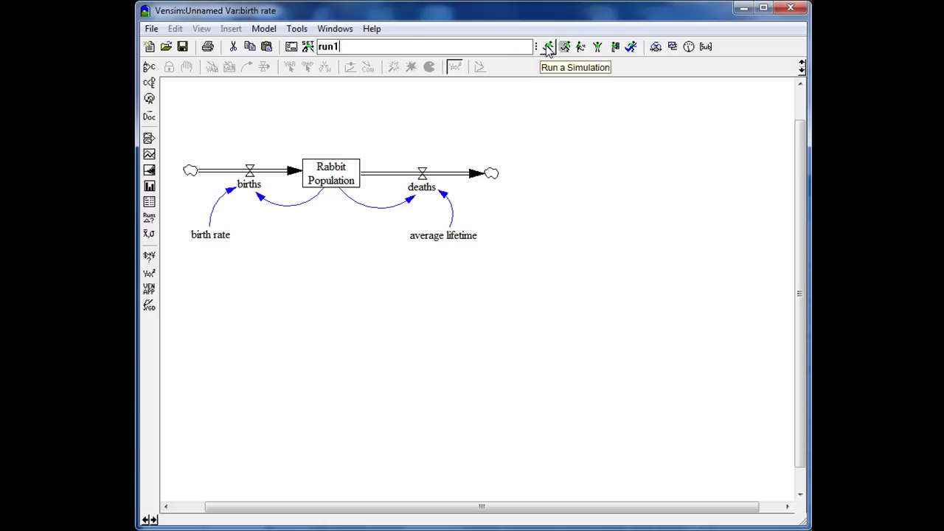
left_click(548, 48)
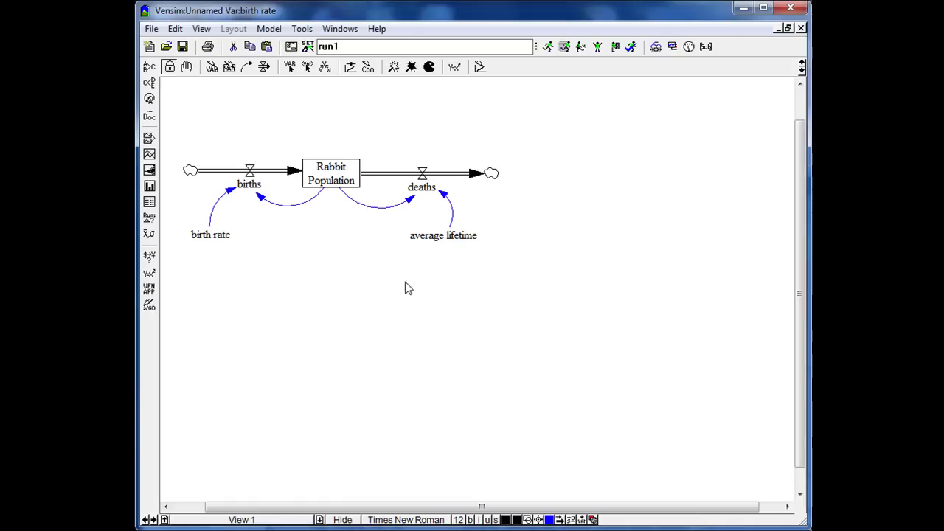
Graph Rabbit Population for run1 against equivalent with the default settings, compare it with the diagram, and close the graph
left_click(320, 174)
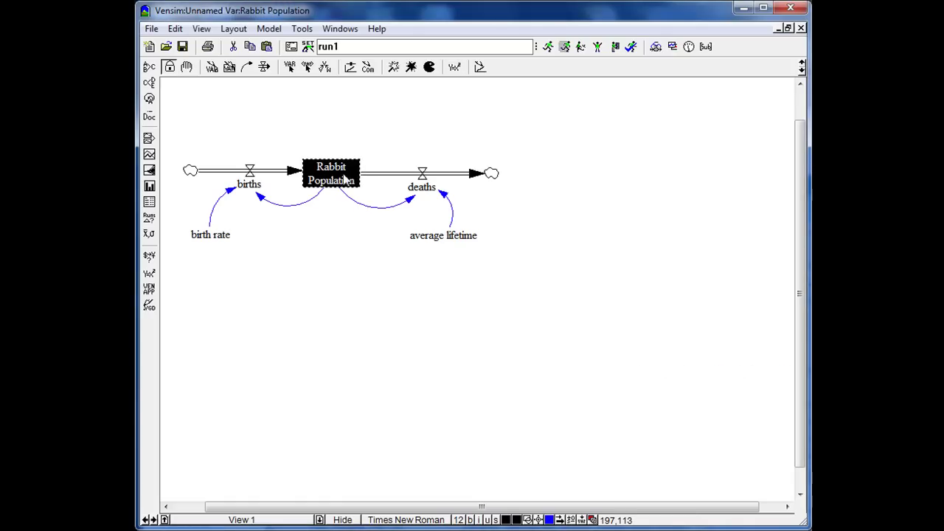
left_click(150, 154)
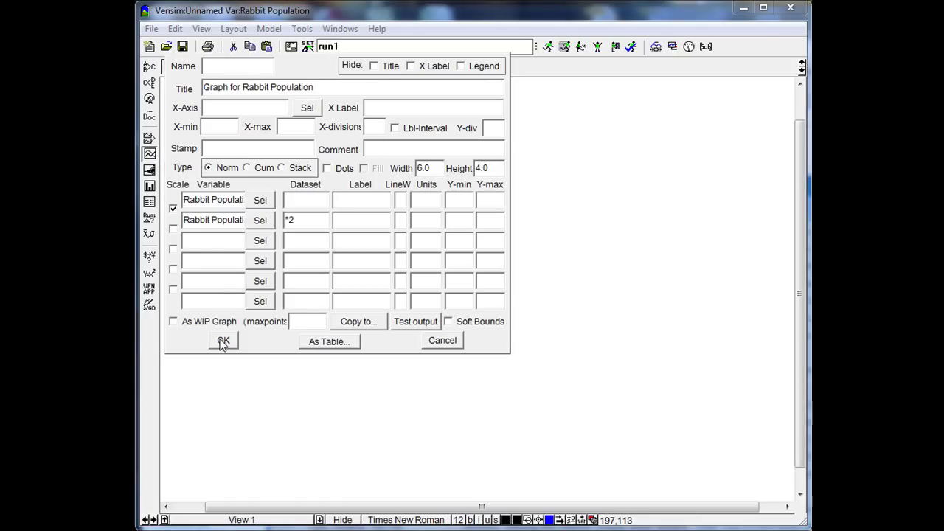
left_click(223, 341)
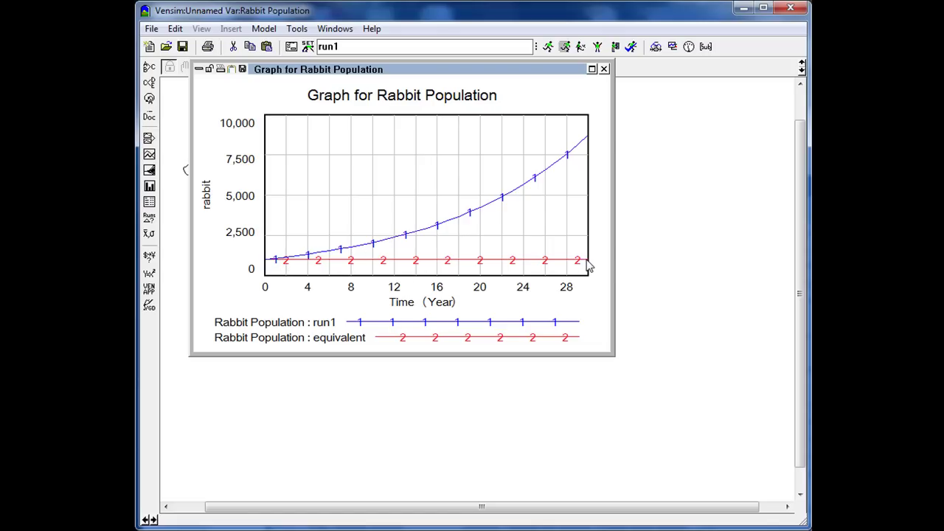
left_click_drag(512, 78, 496, 219)
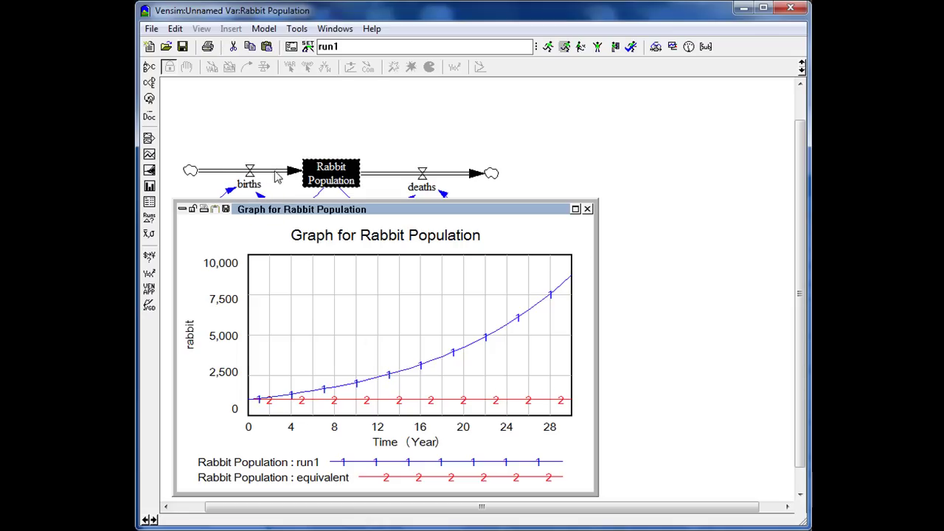
mouse_move(417, 190)
left_click(587, 209)
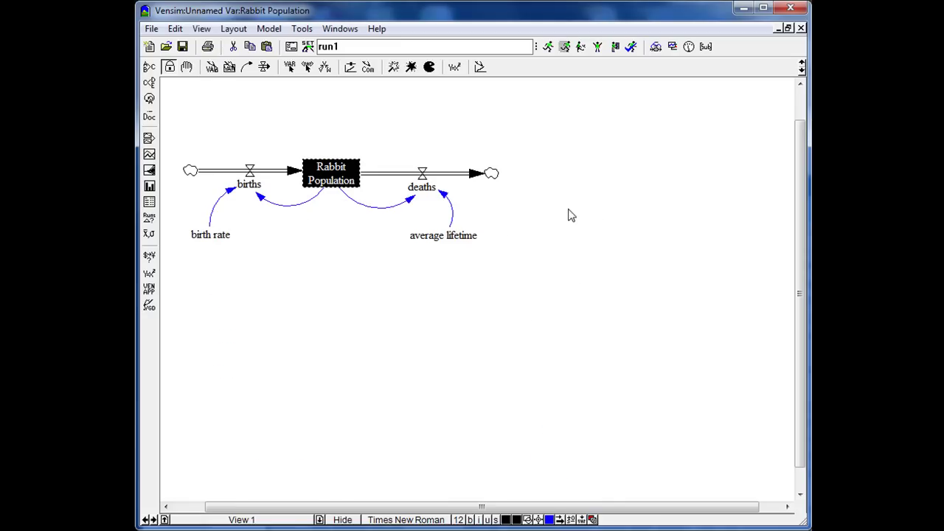
Examine the Rabbit Population table comparing run1 and equivalent through year 30, and close it
left_click(149, 204)
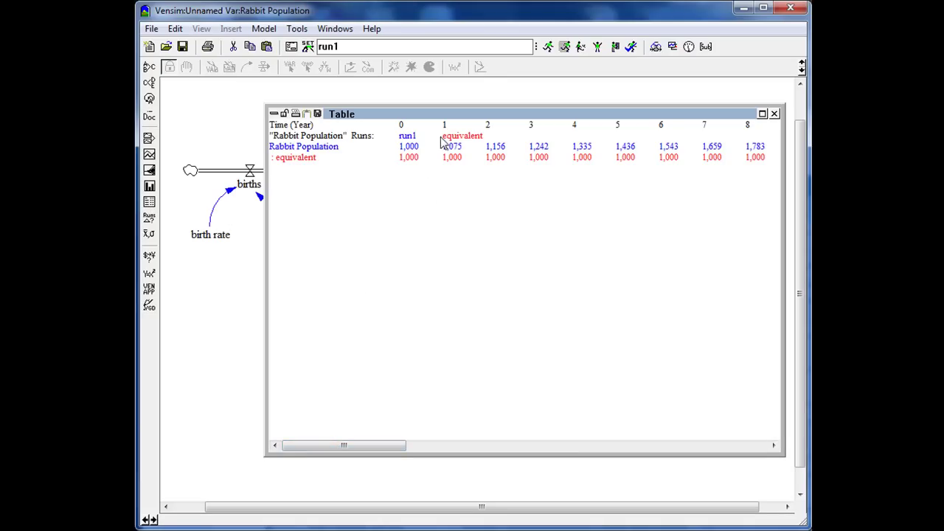
left_click_drag(341, 445, 705, 446)
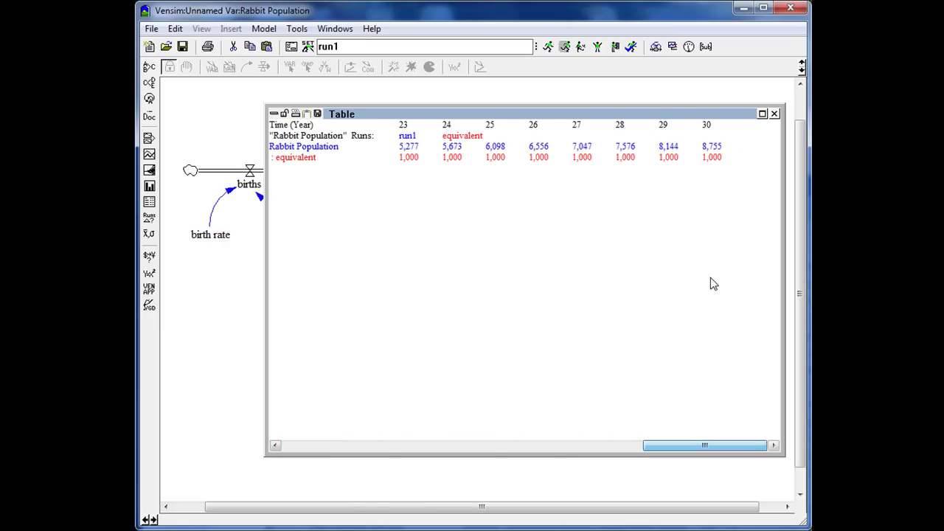
left_click(775, 114)
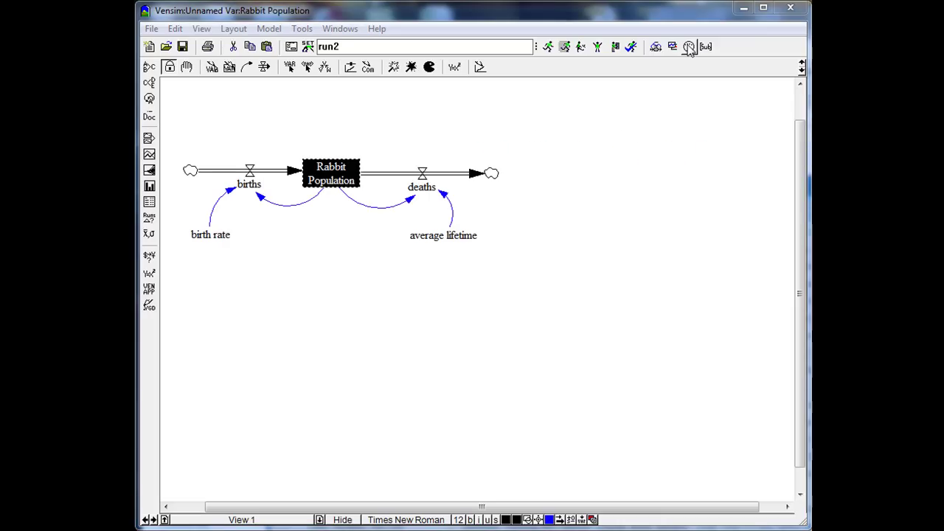
Unload the run1 and run2 datasets in the control panel, keeping only equivalent loaded
left_click(688, 47)
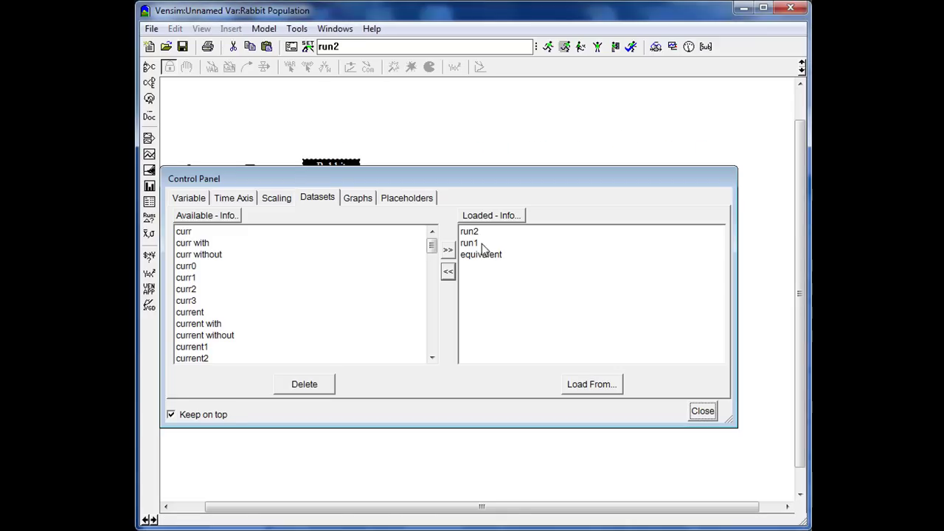
left_click_drag(470, 244, 470, 232)
left_click(448, 271)
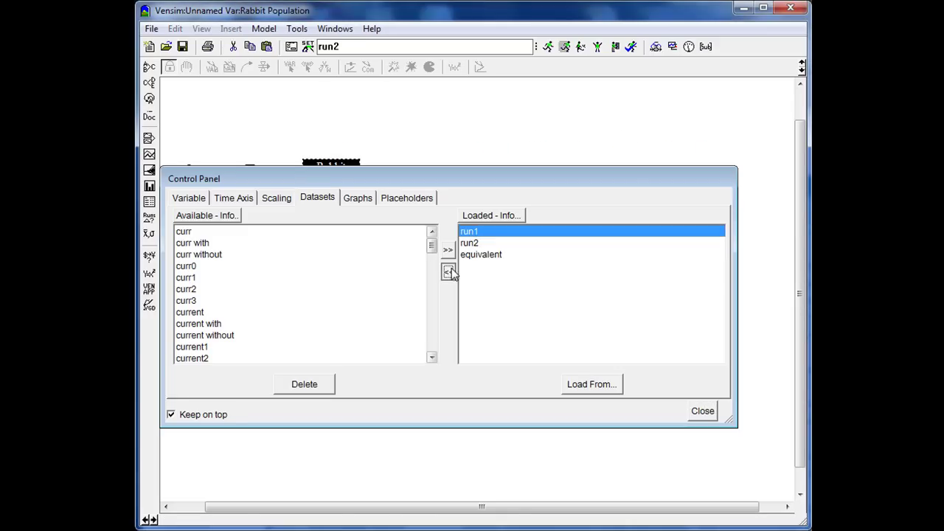
left_click(471, 234)
left_click(448, 272)
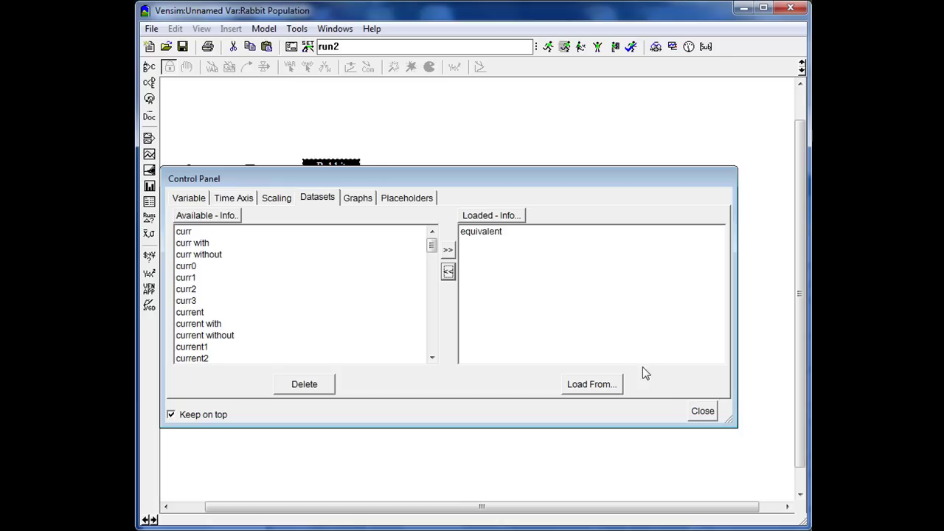
left_click(702, 411)
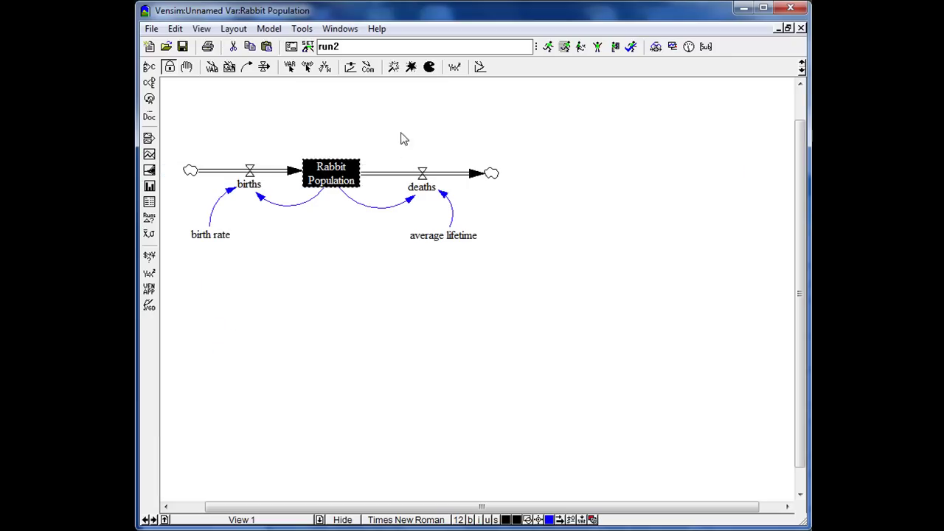
Graph Rabbit Population with only the equivalent dataset loaded, and close the graph
left_click(150, 153)
left_click(223, 341)
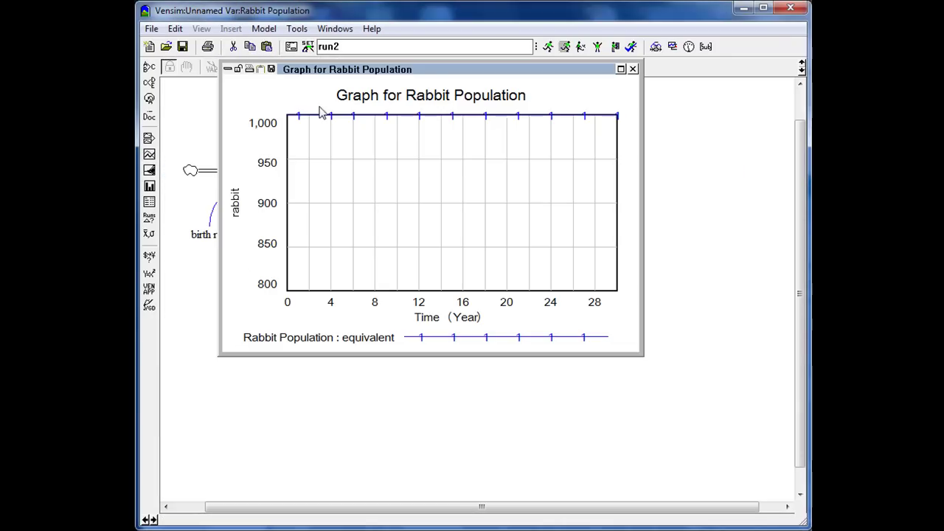
left_click(633, 69)
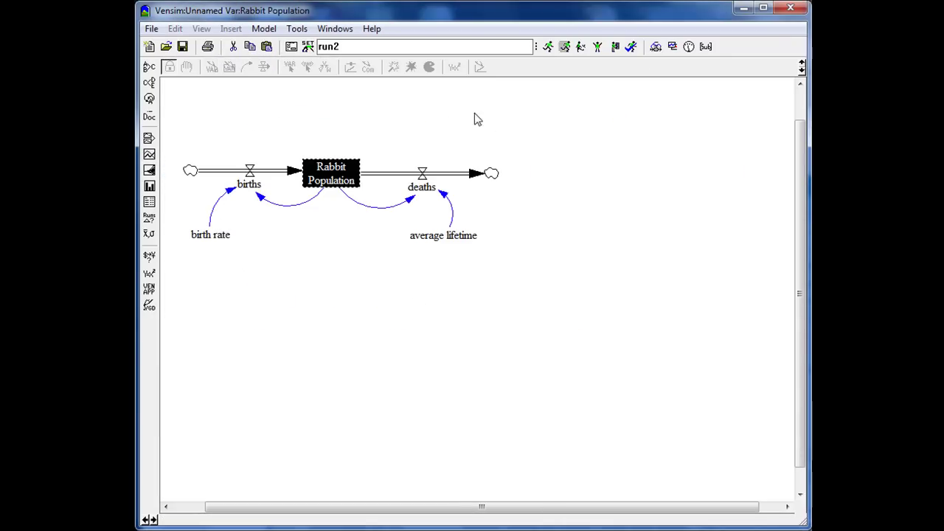
Set up a simulation named run with a temporary change to the birth rate, and simulate it, overwriting the existing dataset
left_click(434, 122)
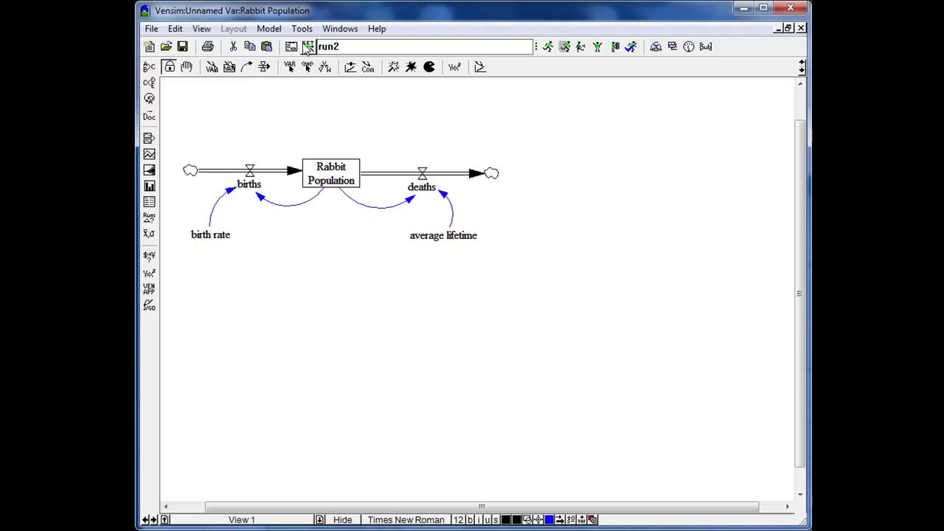
left_click(350, 46)
key("BackSpace")
left_click(308, 47)
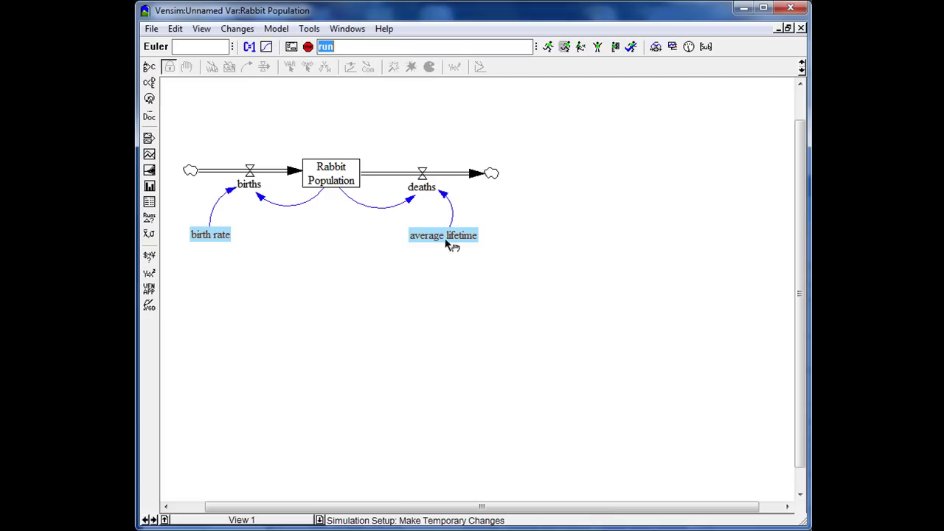
left_click(220, 239)
left_click(196, 252)
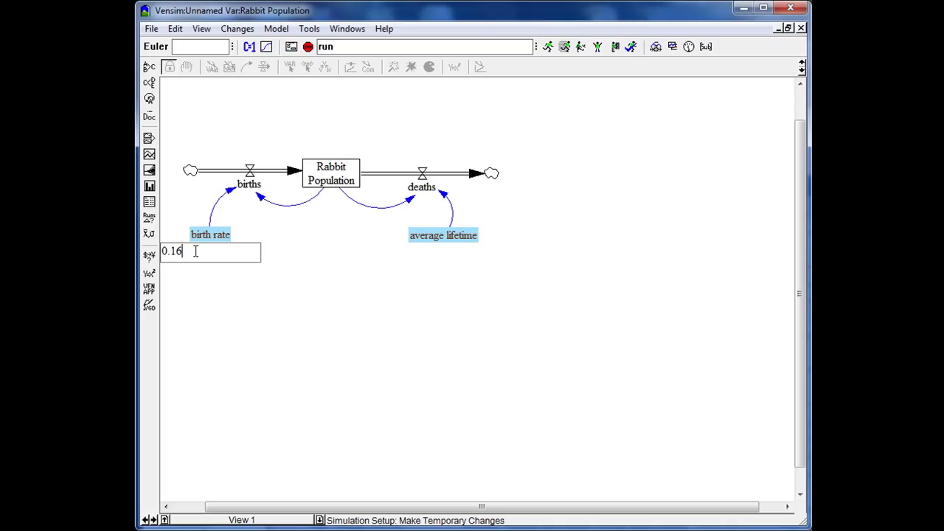
key("Return")
left_click(562, 47)
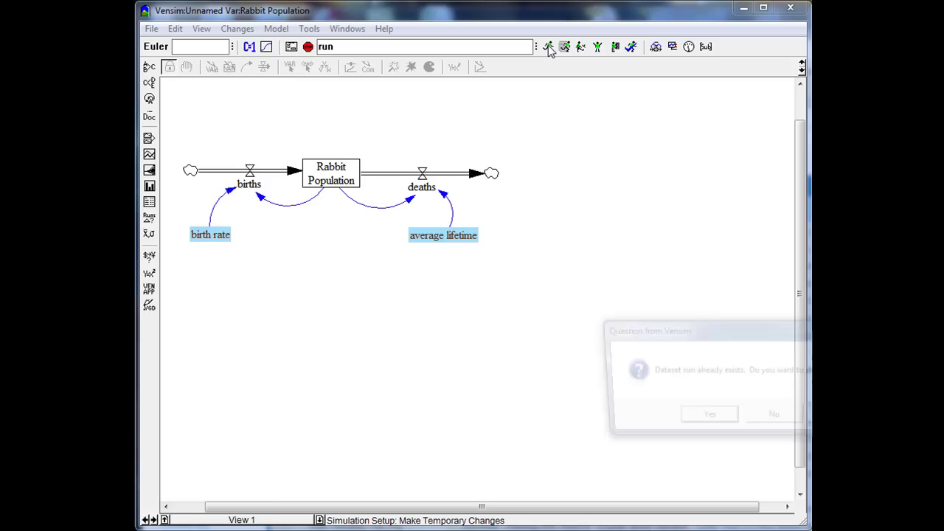
key("Return")
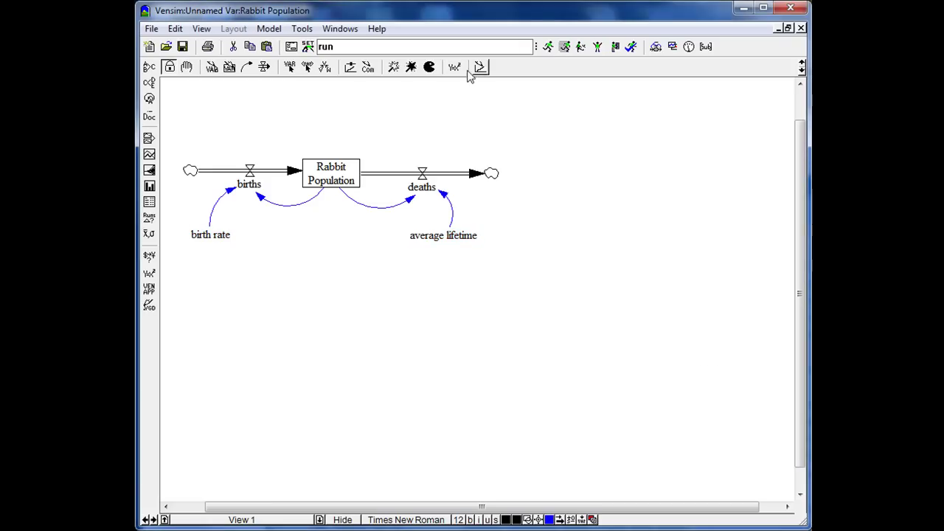
Graph Rabbit Population for run against equivalent with the default settings, close the graph and deselect the stock
left_click(331, 181)
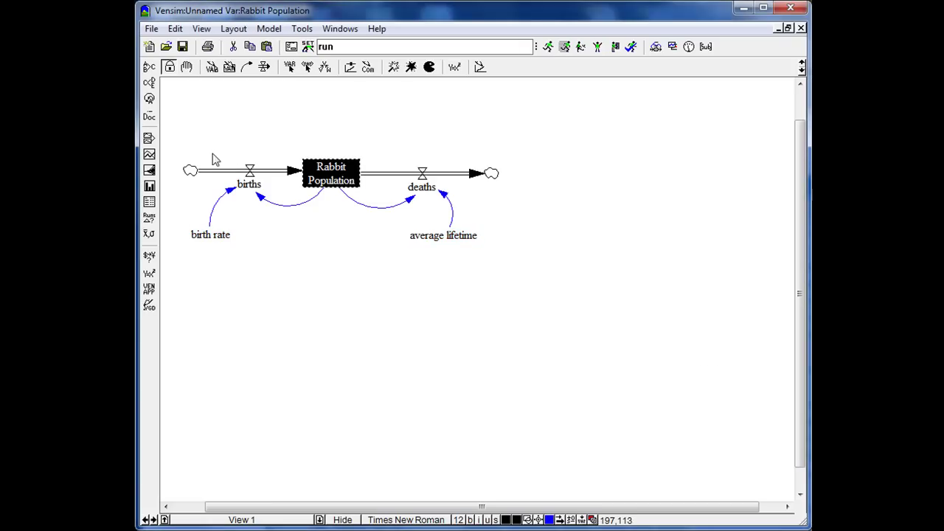
left_click(149, 154)
left_click(221, 338)
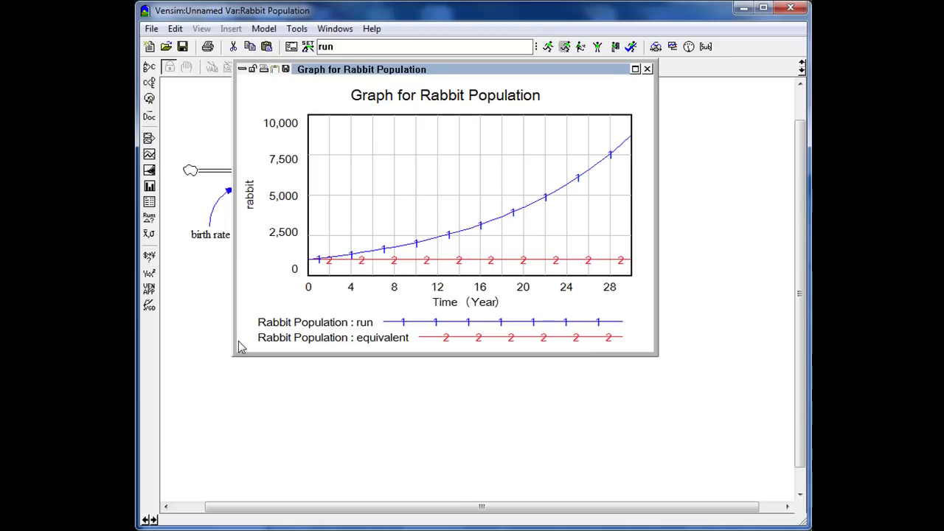
left_click(648, 69)
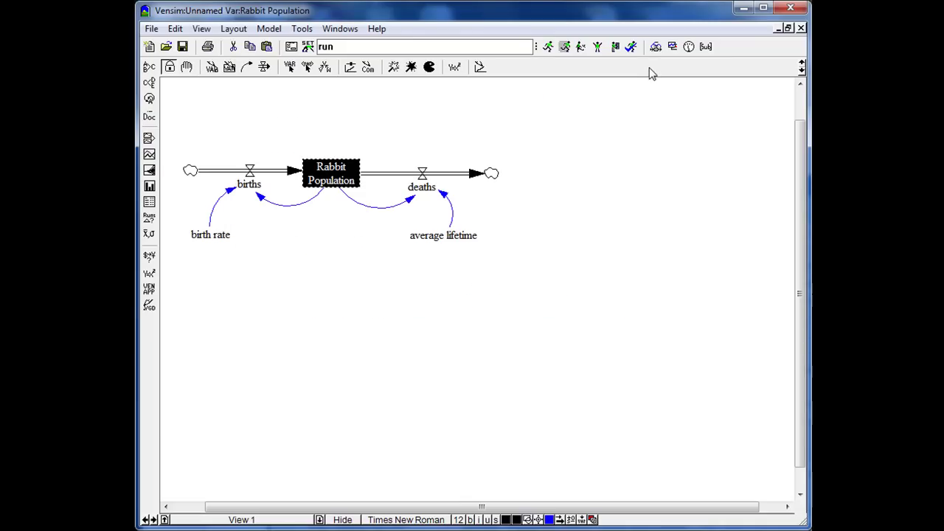
left_click(622, 367)
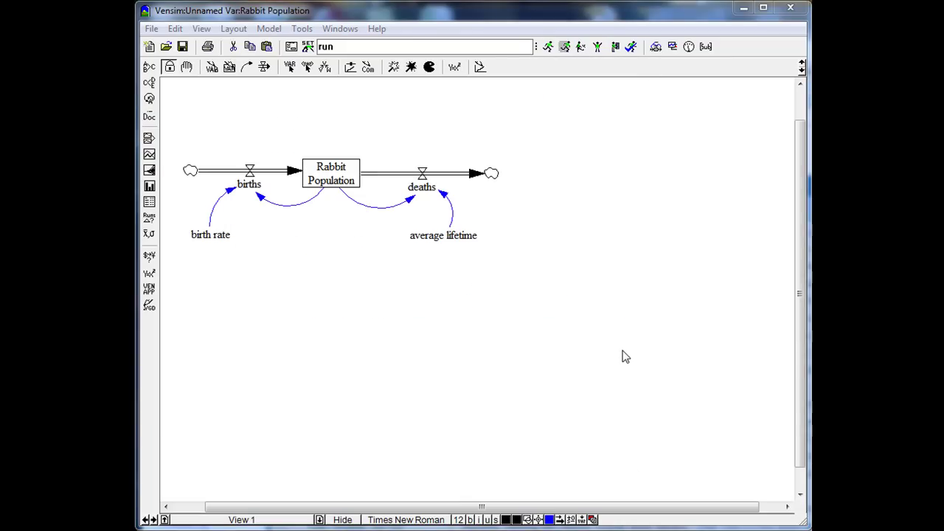
Start SyntheSim and lower the birth rate to 0.025, previewing its effect on Rabbit Population
left_click(564, 46)
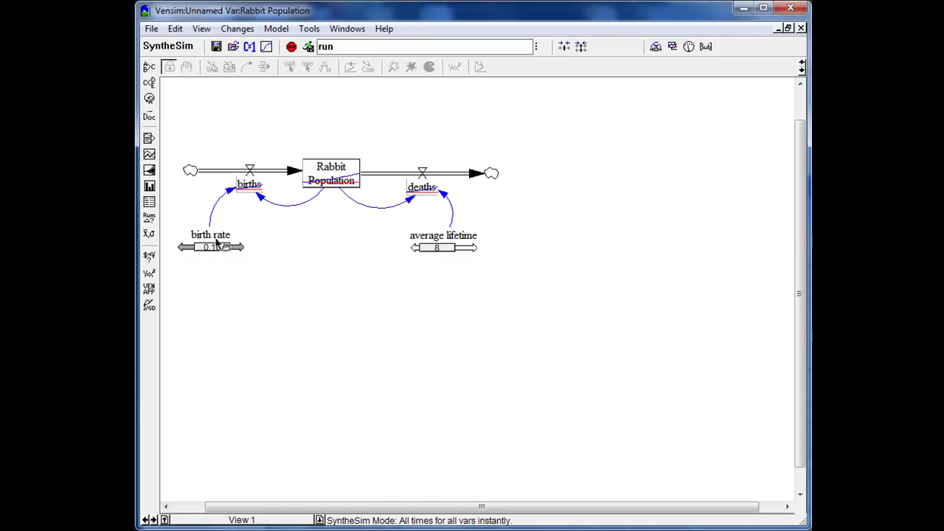
mouse_move(311, 187)
left_click_drag(217, 248, 213, 255)
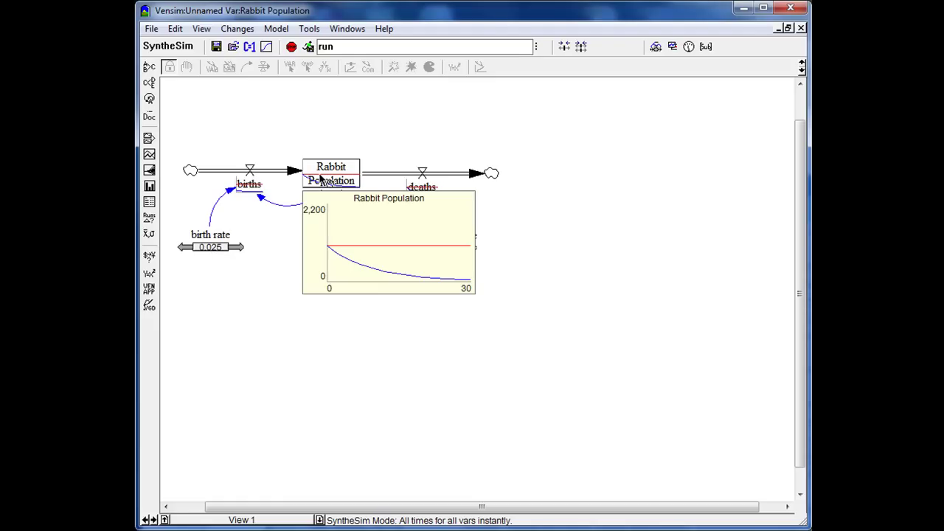
Raise the birth rate to 0.275 in SyntheSim, preview its effect on Rabbit Population, and set the rate to 0.15
left_click_drag(211, 249, 222, 251)
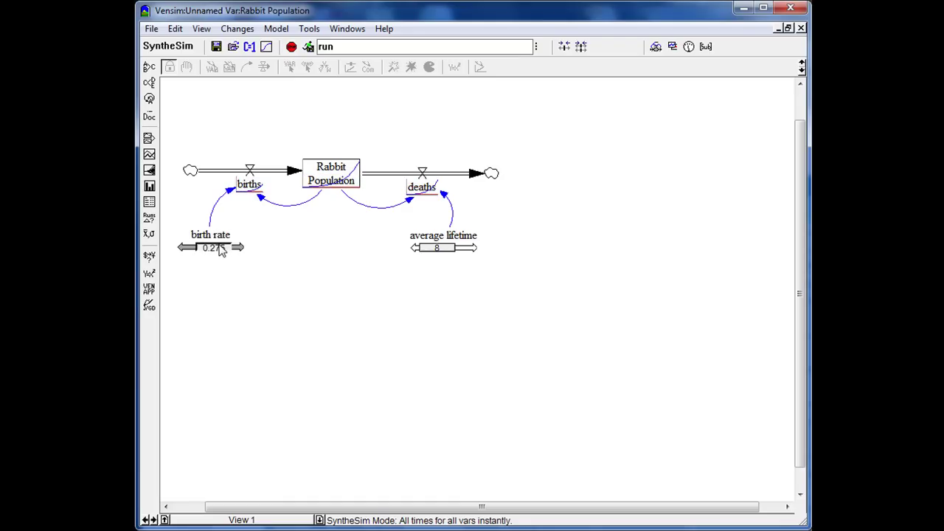
mouse_move(323, 171)
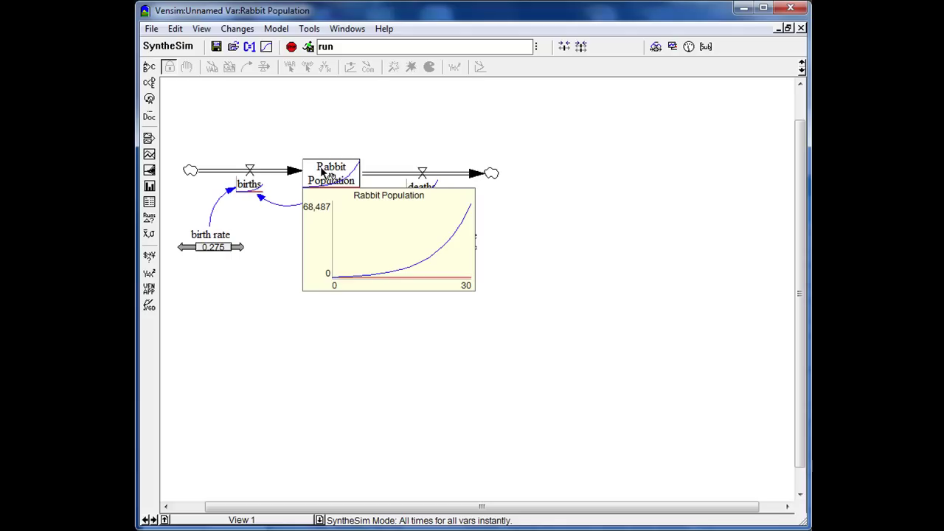
left_click_drag(239, 249, 217, 251)
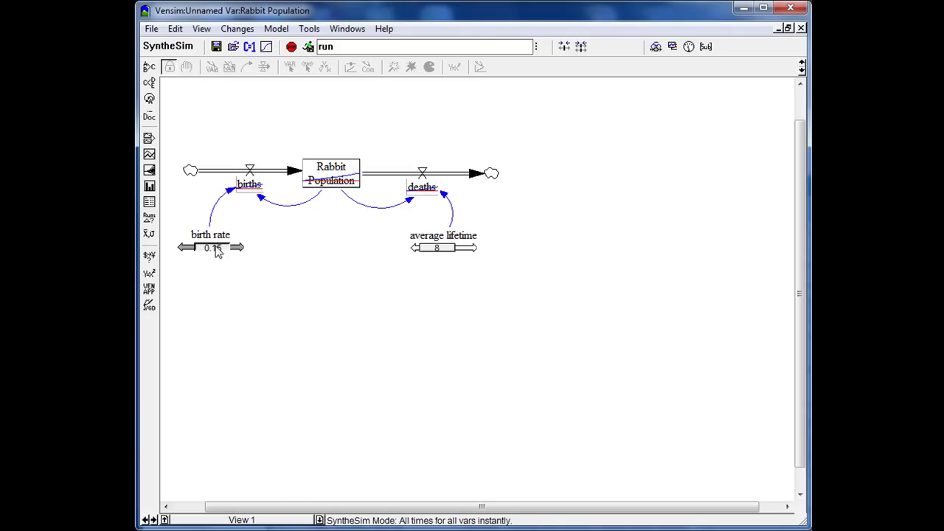
Try an average lifetime of 3.5, raise it to 8.5, and stop SyntheSim
left_click(430, 251)
mouse_move(430, 251)
left_mouse_down()
mouse_move(443, 253)
mouse_move(420, 251)
left_mouse_up()
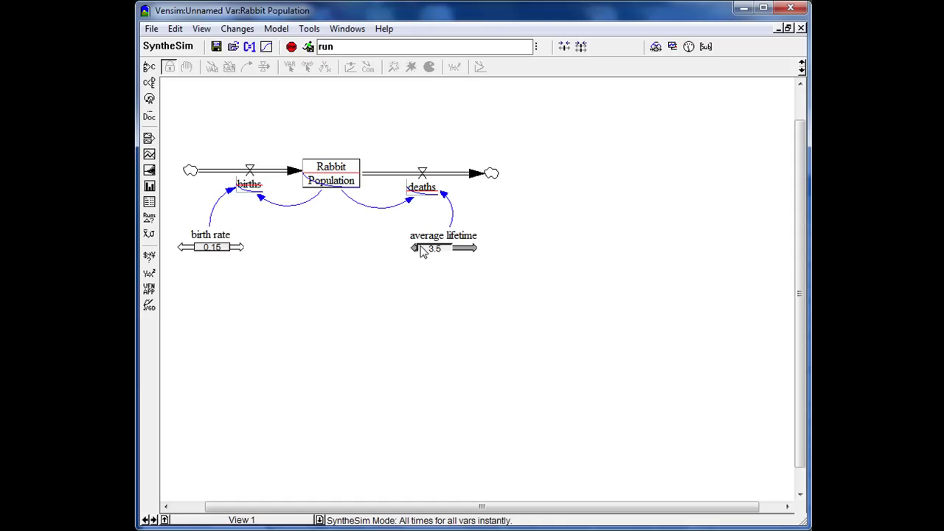
left_click_drag(421, 252, 432, 250)
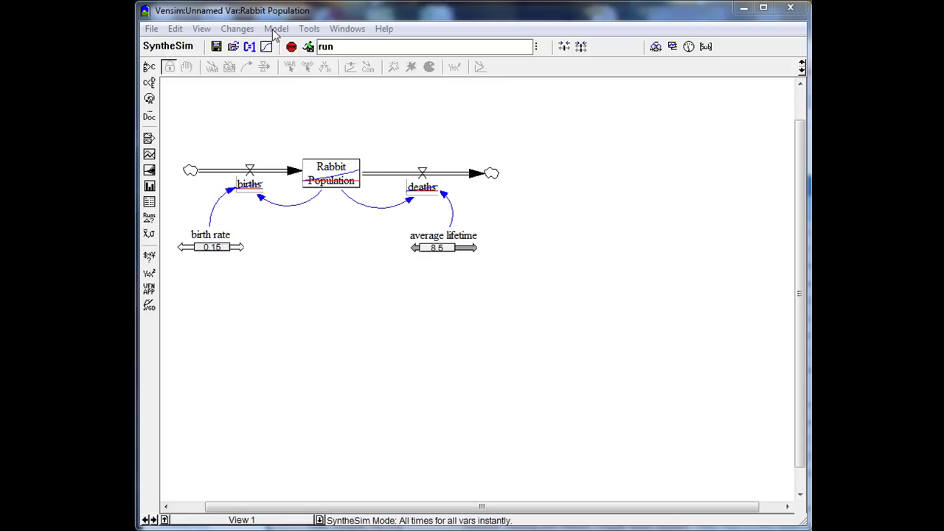
left_click(292, 46)
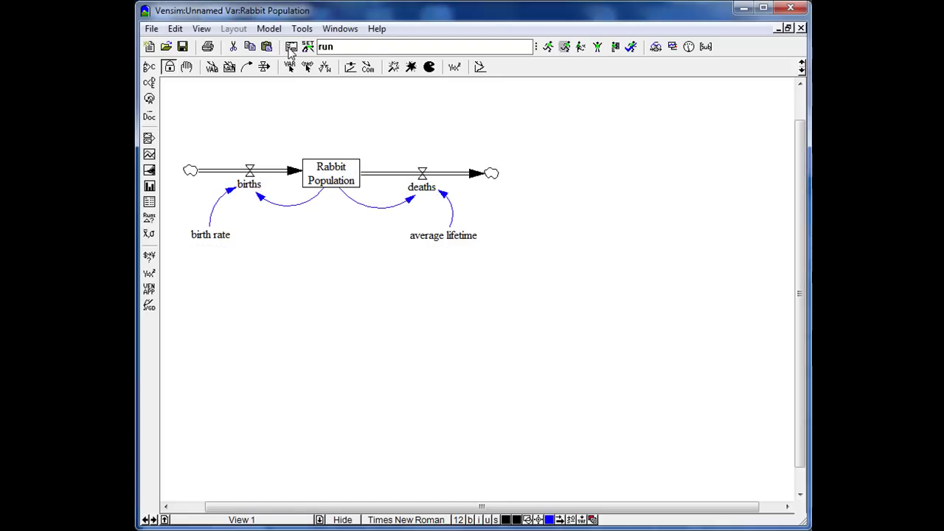
Simulate the model as run, overwriting the existing dataset, and check which datasets are loaded
left_click(370, 47)
left_click(548, 46)
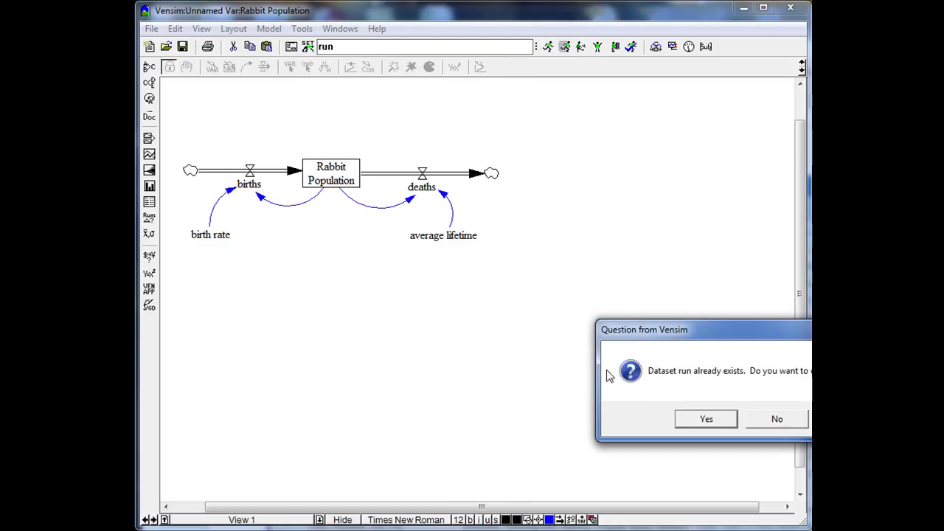
left_click(690, 418)
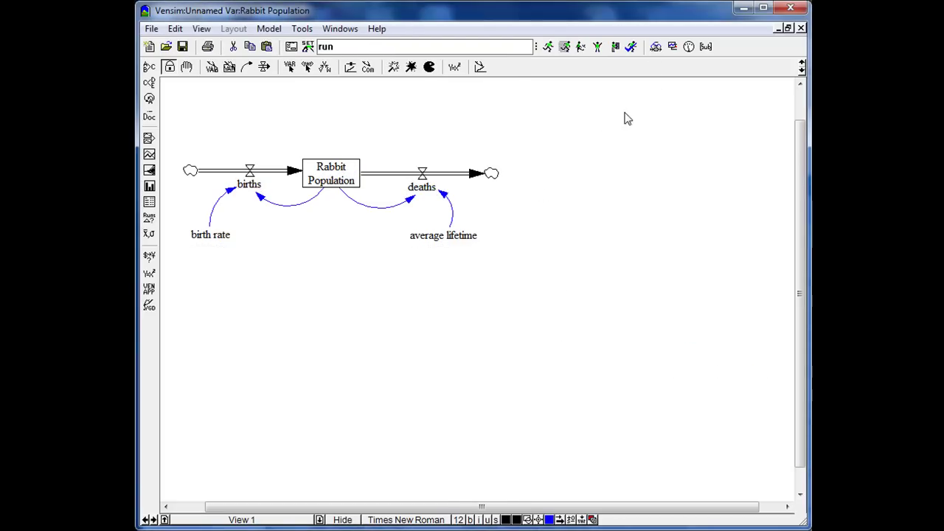
left_click(688, 47)
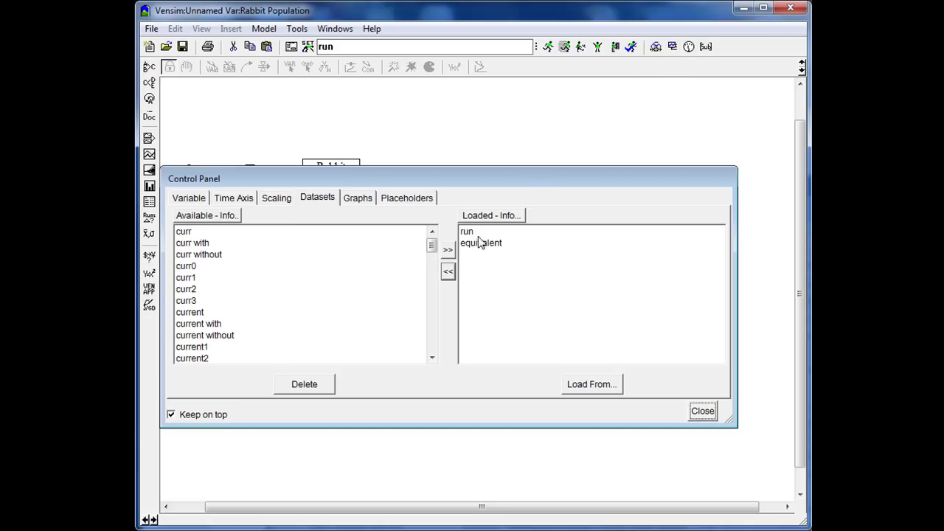
left_click(704, 412)
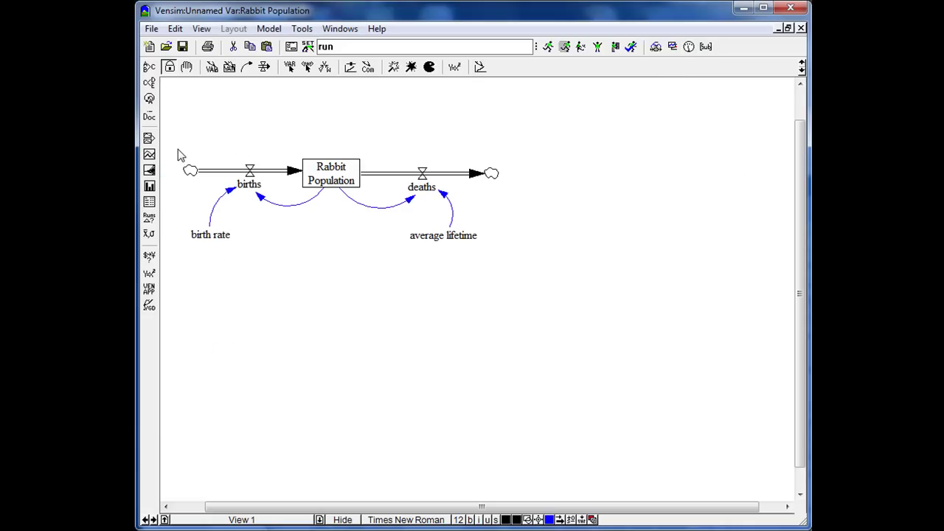
Select the stock and both flows, examine the Causes Strip for Rabbit Population beside the diagram, close it and clear the selection
left_click_drag(212, 161, 519, 207)
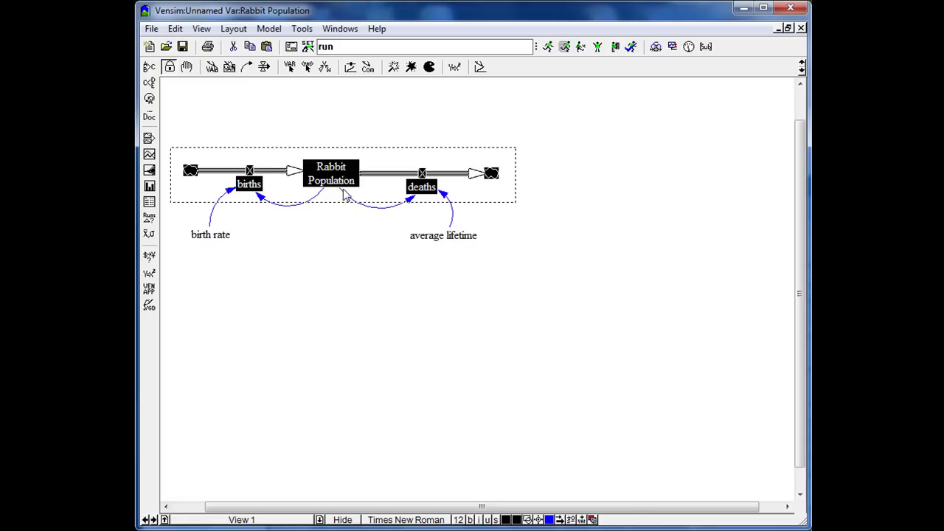
left_click(150, 138)
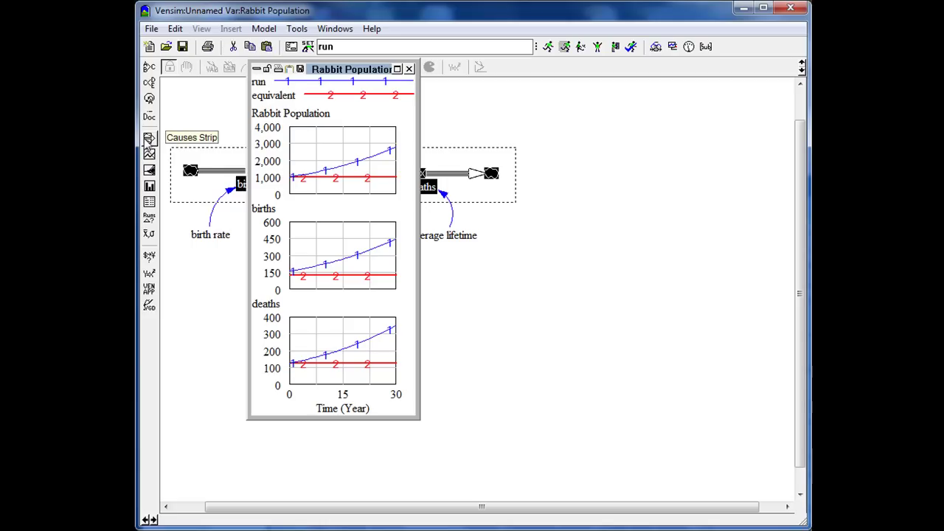
left_click_drag(336, 70, 583, 100)
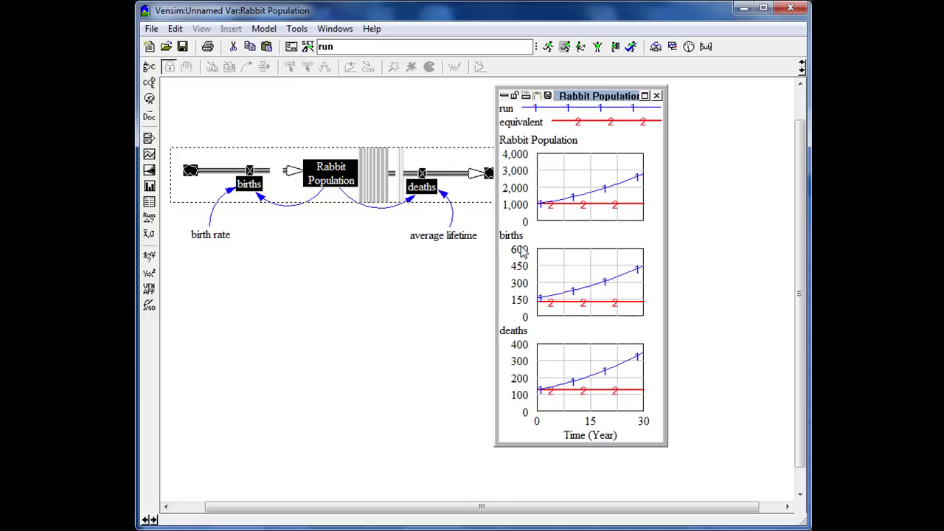
left_click(658, 97)
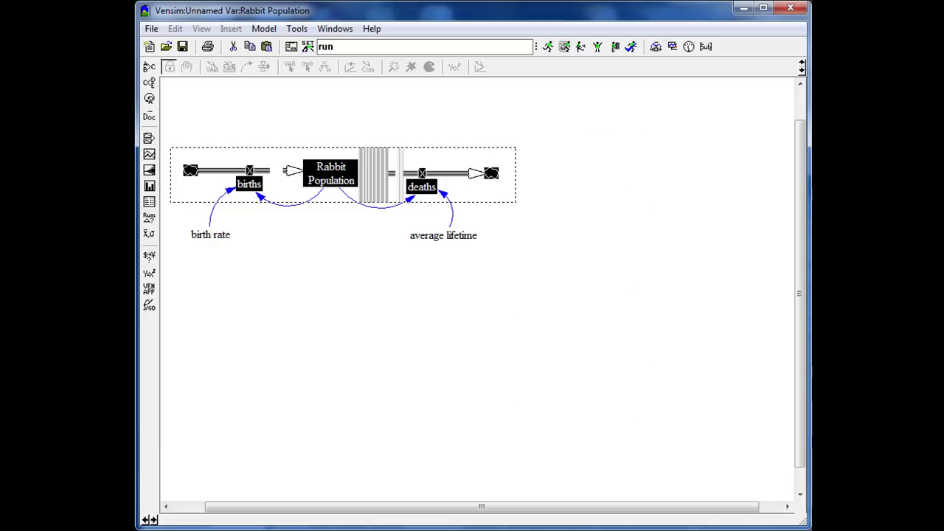
left_click(238, 262)
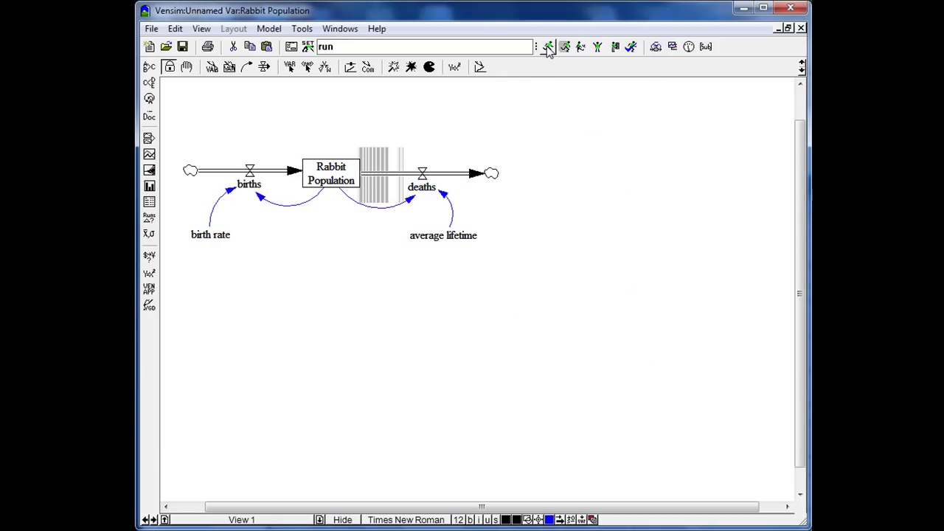
Graph Rabbit Population for run against equivalent and move the graph below the stock and flows
left_click(149, 153)
left_click(221, 342)
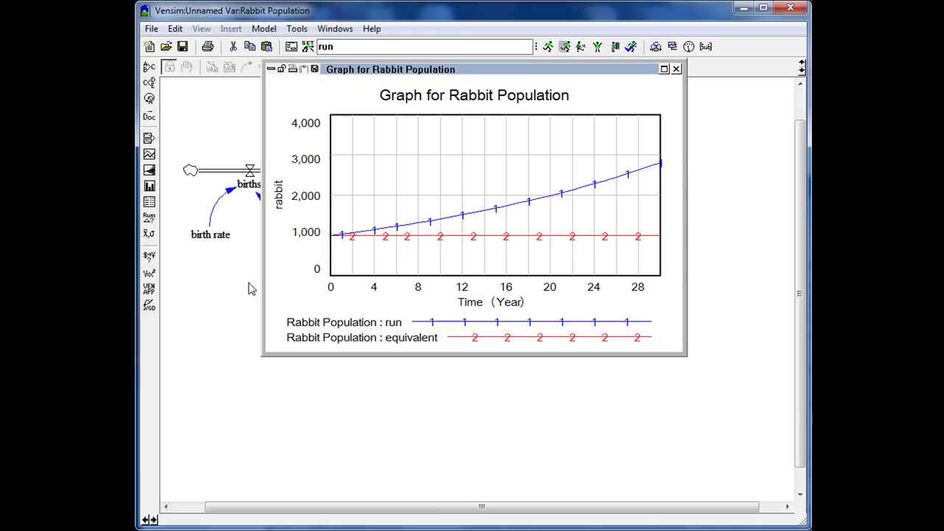
left_click_drag(467, 77, 383, 208)
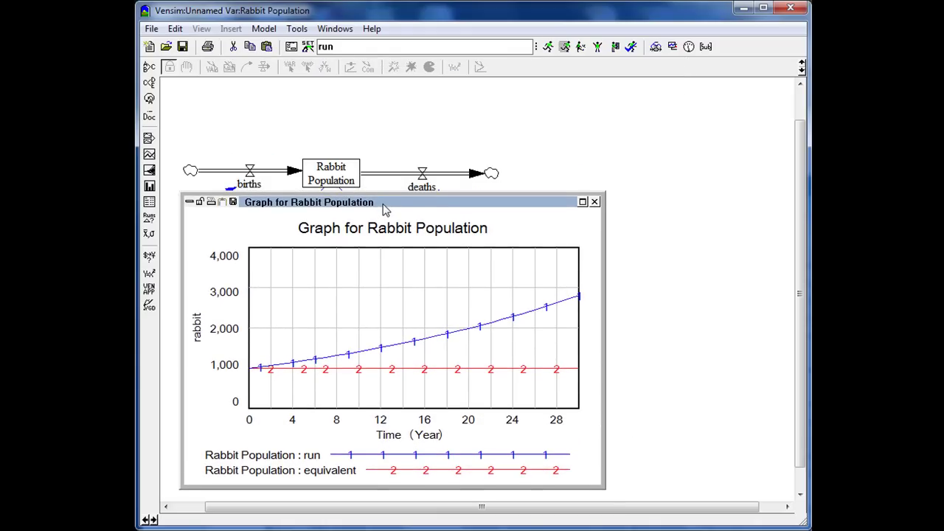